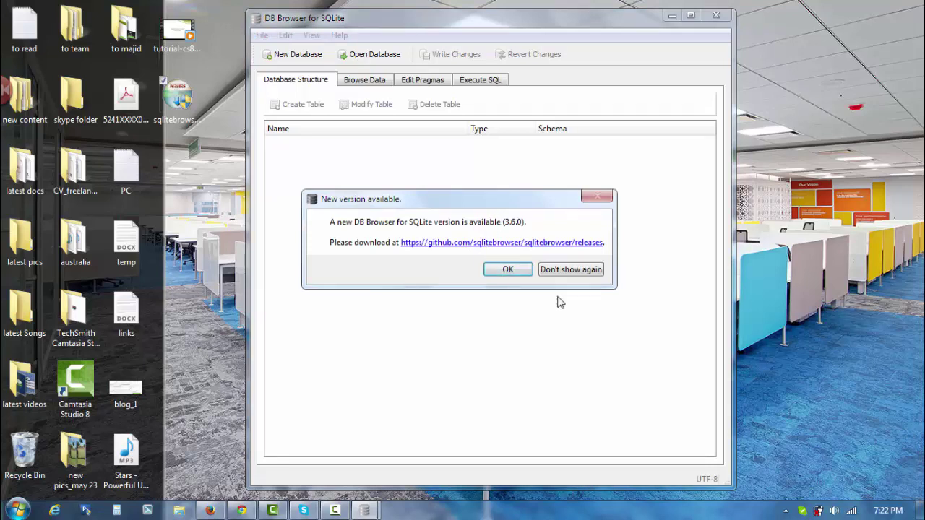
# Dismiss the update notice and bring up the Open Database file chooser.
pyautogui.click(510, 271)
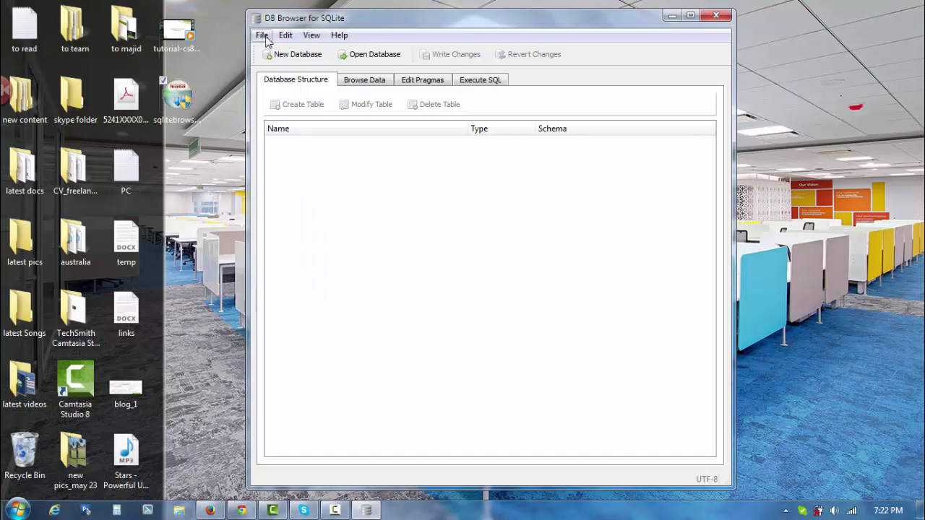
pyautogui.click(262, 36)
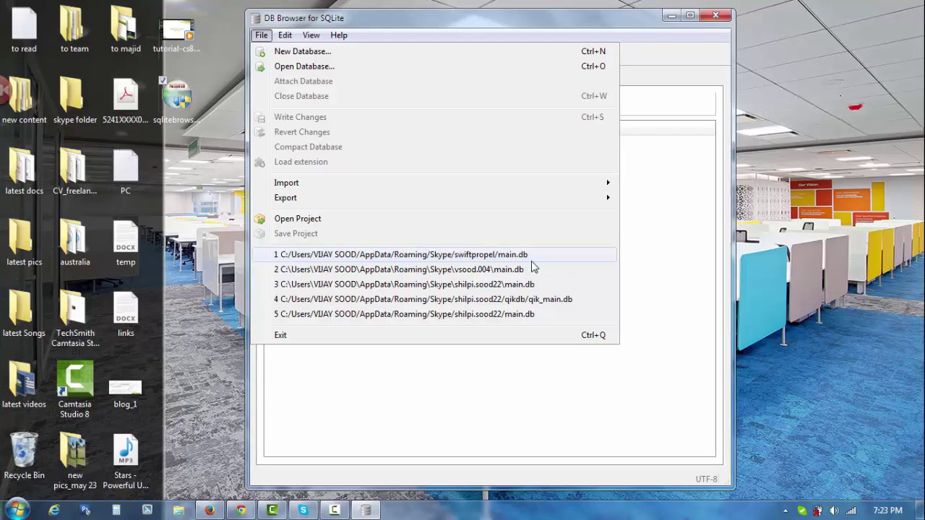
pyautogui.click(675, 252)
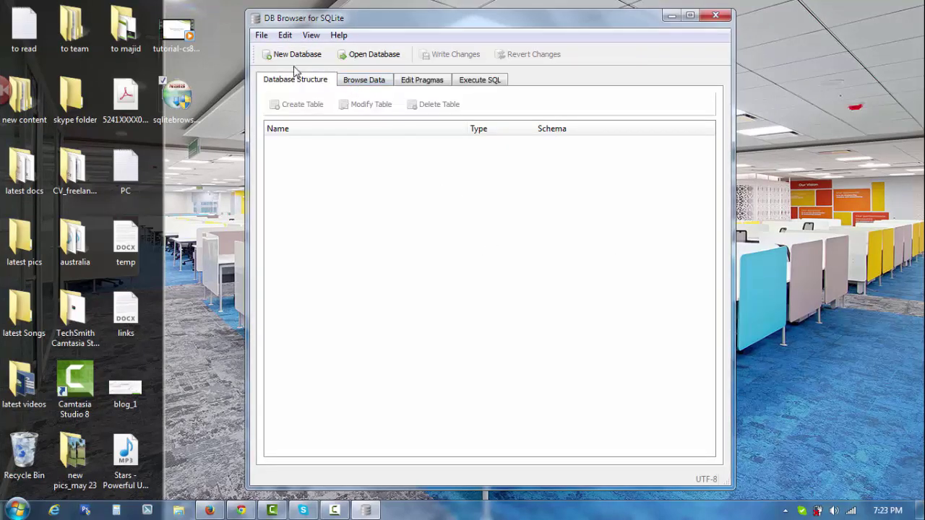
pyautogui.click(367, 55)
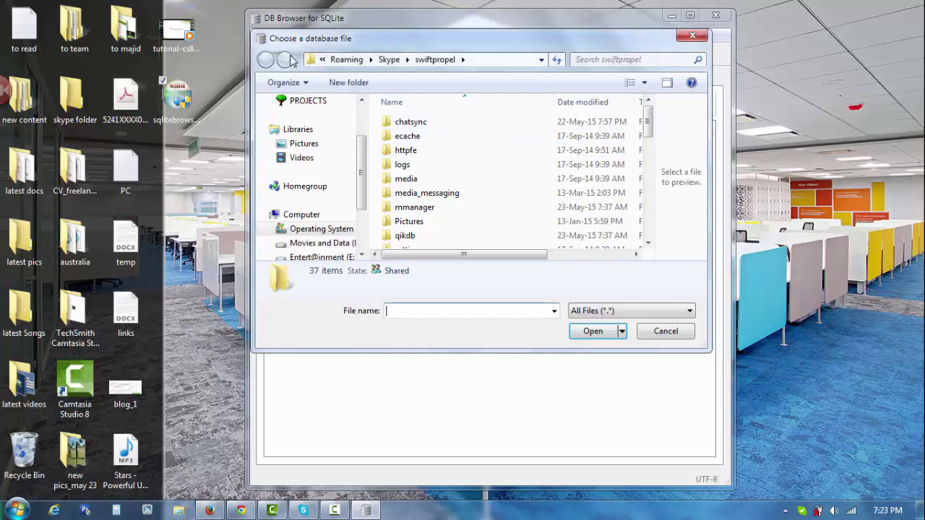
# Browse the Open dialog to C:\Users\user\AppData\Roaming\Skype.
pyautogui.click(324, 62)
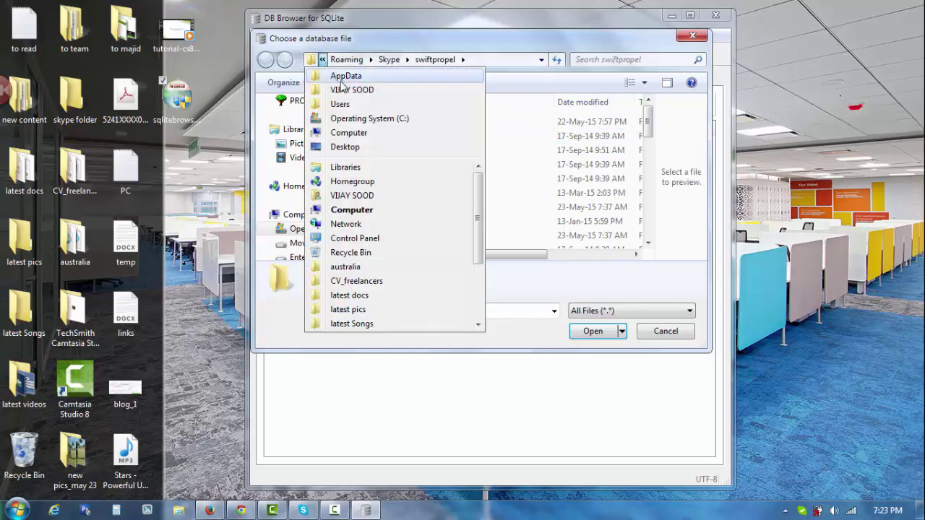
pyautogui.click(353, 120)
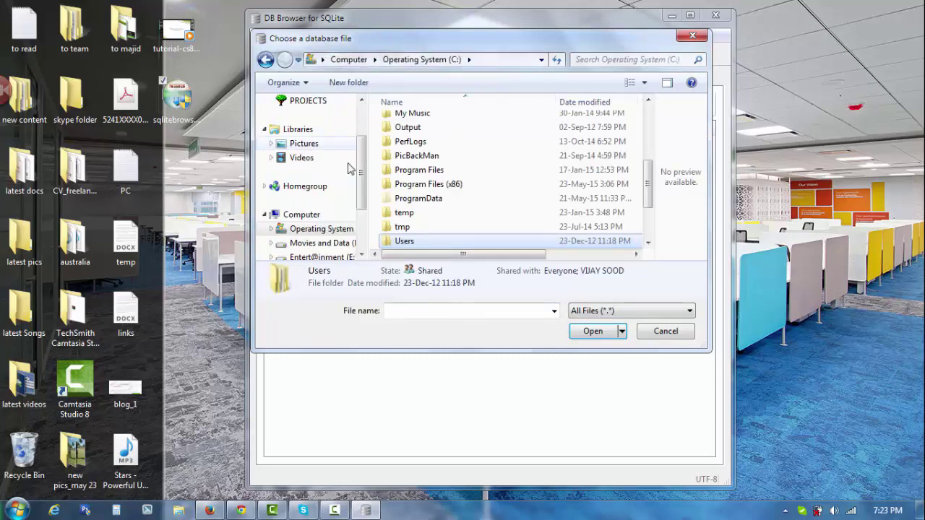
pyautogui.click(327, 231)
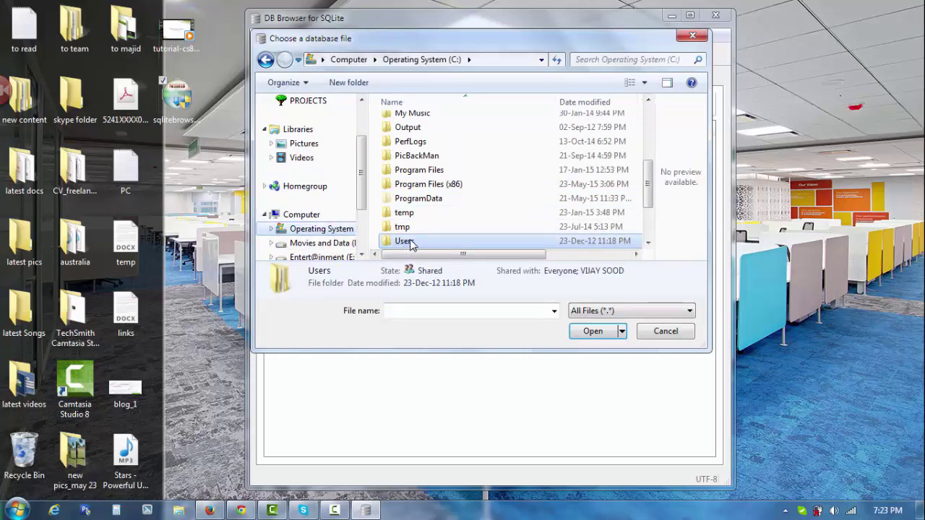
pyautogui.doubleClick(409, 242)
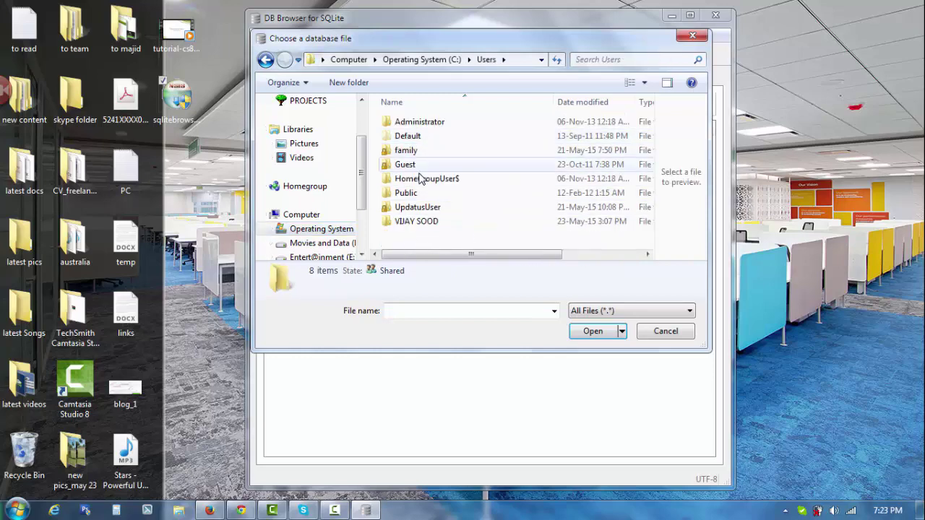
pyautogui.doubleClick(422, 224)
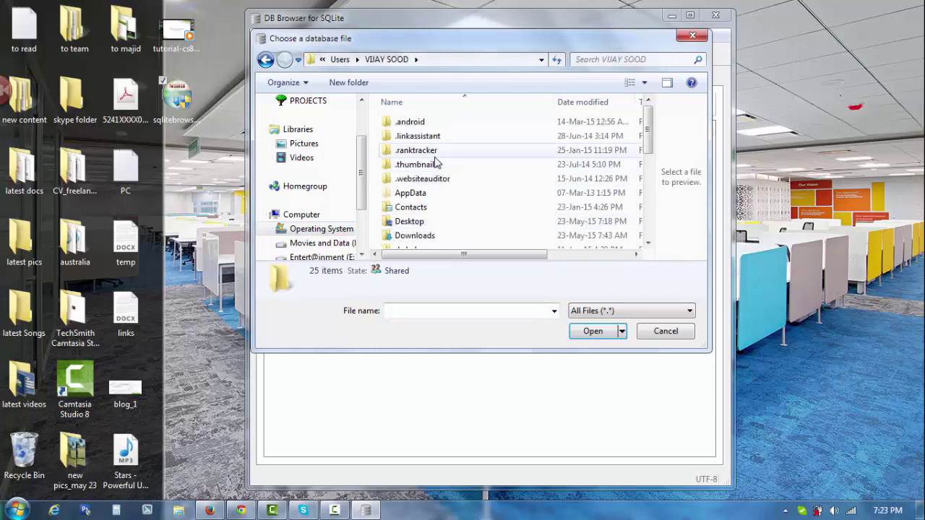
pyautogui.click(435, 153)
pyautogui.doubleClick(423, 196)
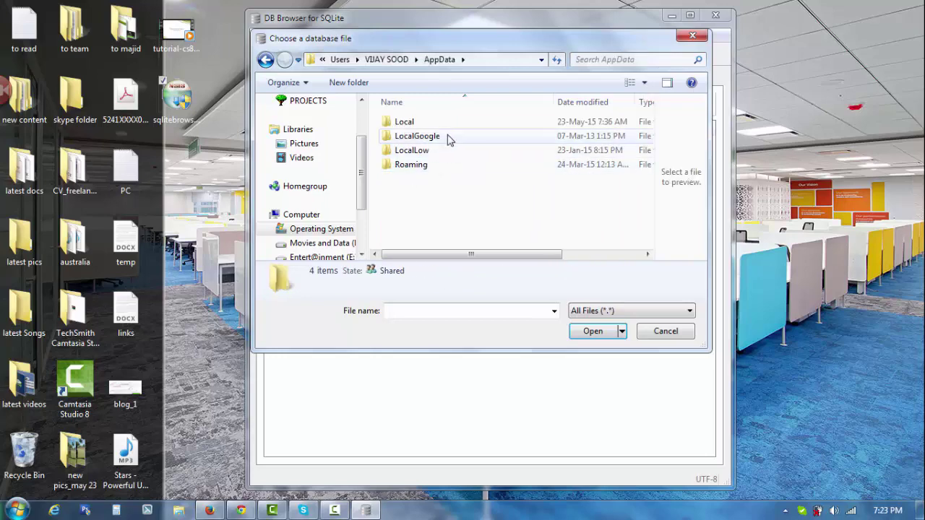
pyautogui.doubleClick(418, 166)
pyautogui.click(418, 165)
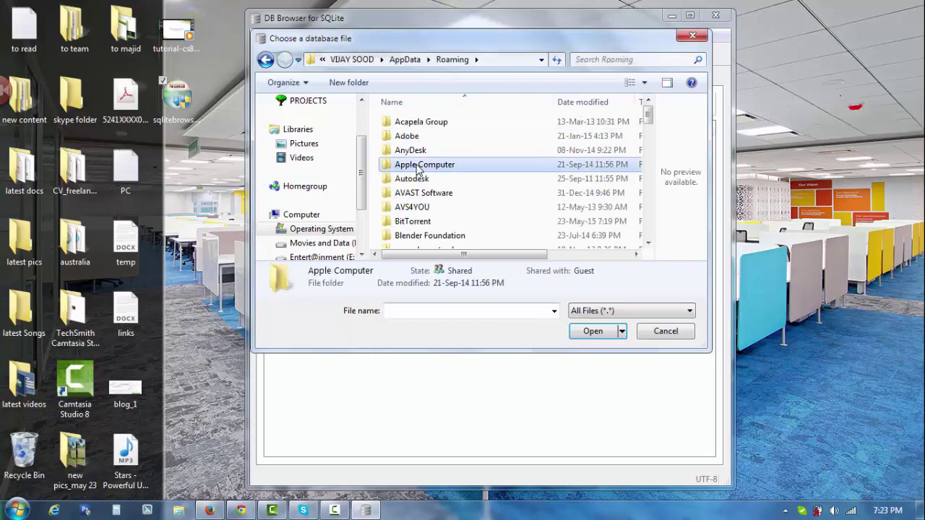
pyautogui.press('s')
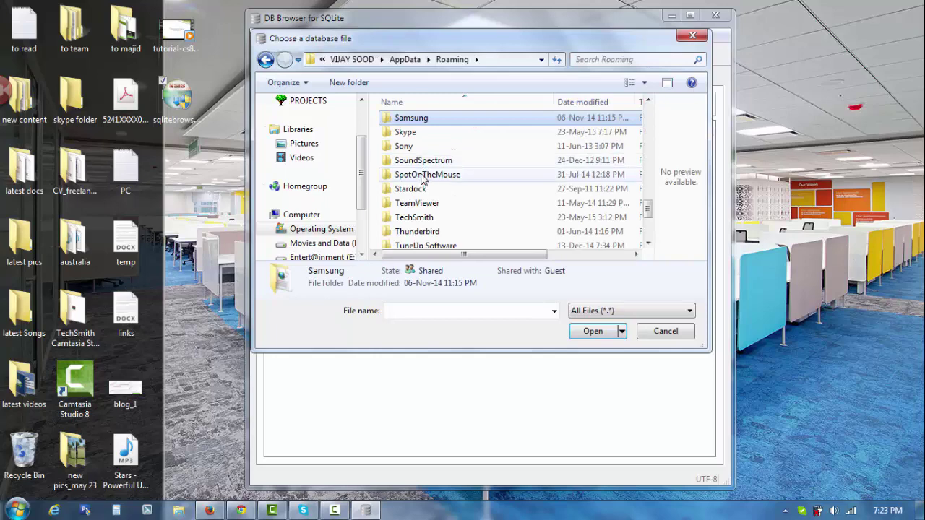
pyautogui.doubleClick(408, 132)
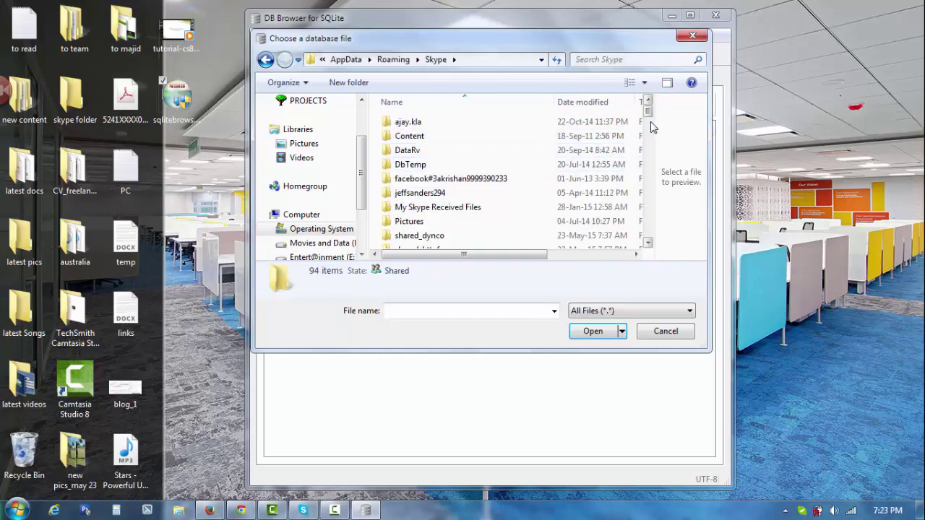
# Enter the Skype account folder and open its main.db database.
pyautogui.click(647, 243)
pyautogui.click(648, 244)
pyautogui.click(647, 244)
pyautogui.click(647, 244)
pyautogui.click(648, 244)
pyautogui.click(648, 243)
pyautogui.click(647, 244)
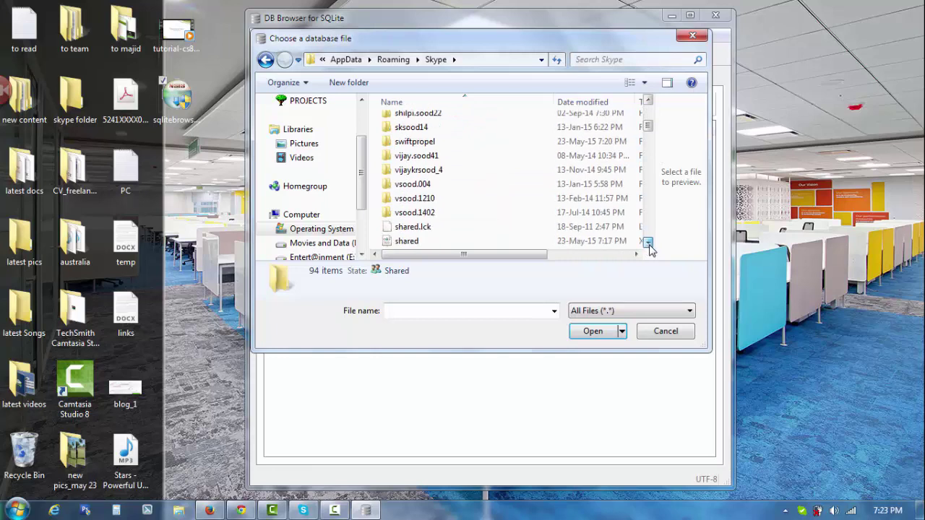
pyautogui.click(647, 244)
pyautogui.click(647, 243)
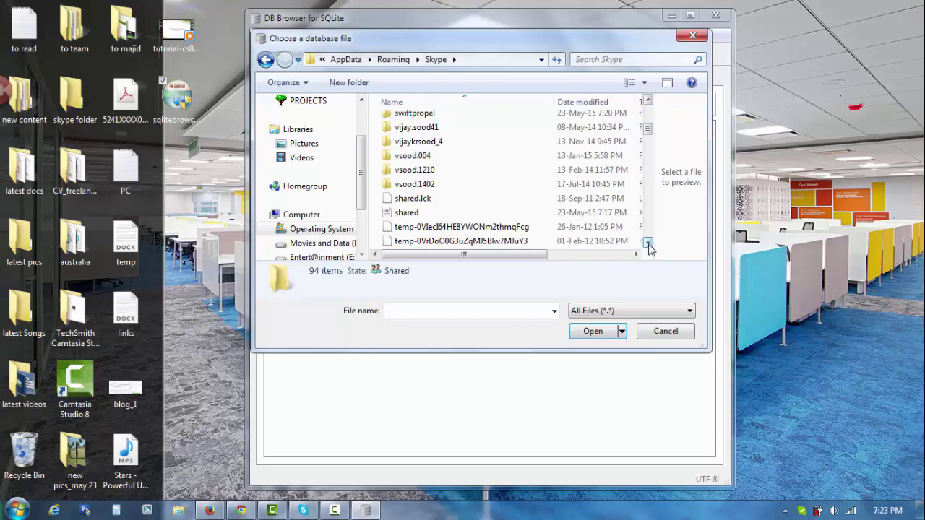
pyautogui.doubleClick(417, 116)
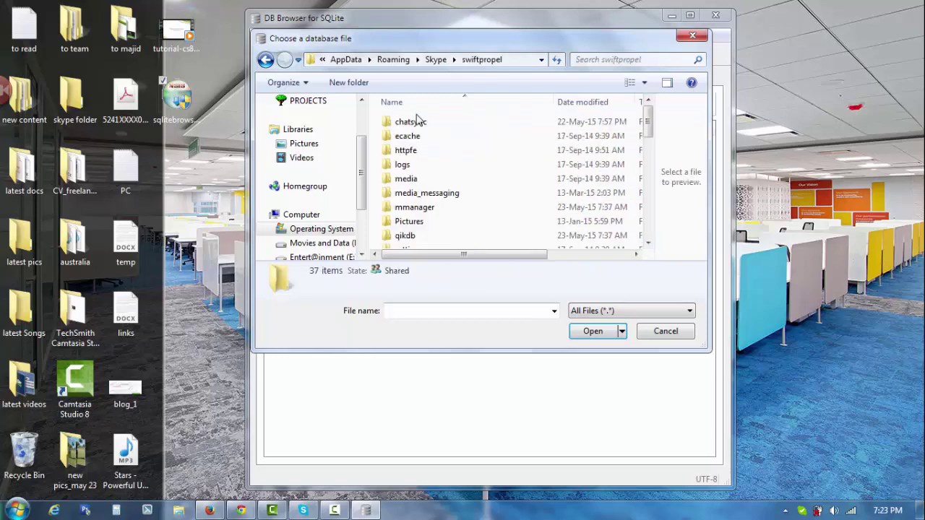
pyautogui.moveTo(650, 130); pyautogui.dragTo(645, 190)
pyautogui.doubleClick(436, 219)
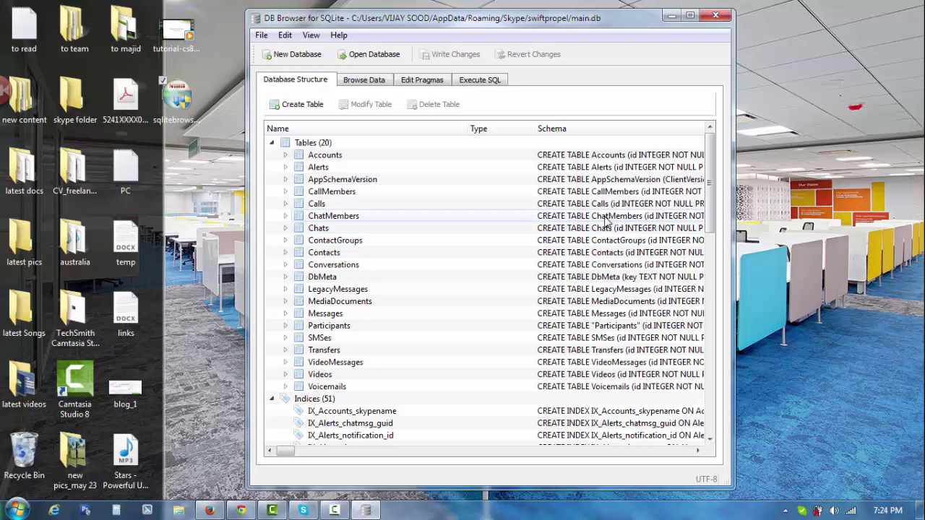
pyautogui.moveTo(302, 511)
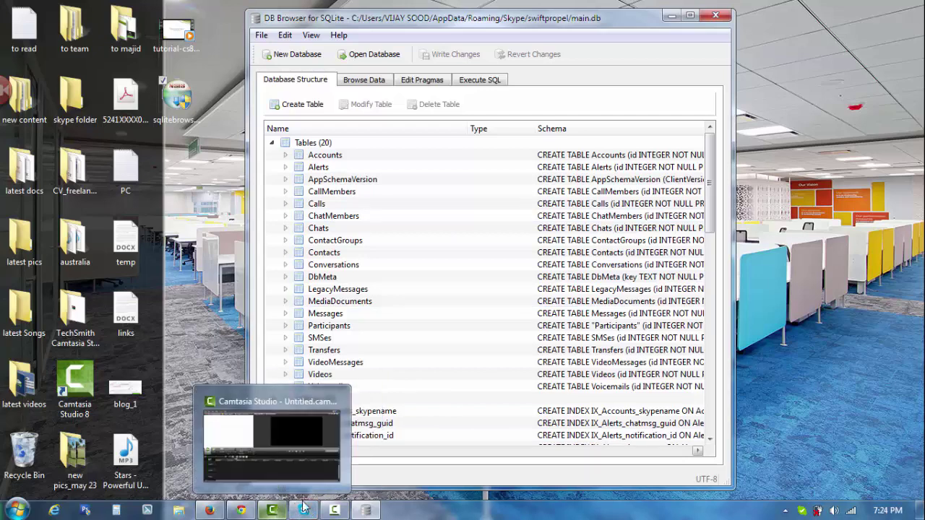
# Switch to Skype, view a contact's conversation, then close that conversation window.
pyautogui.click(308, 511)
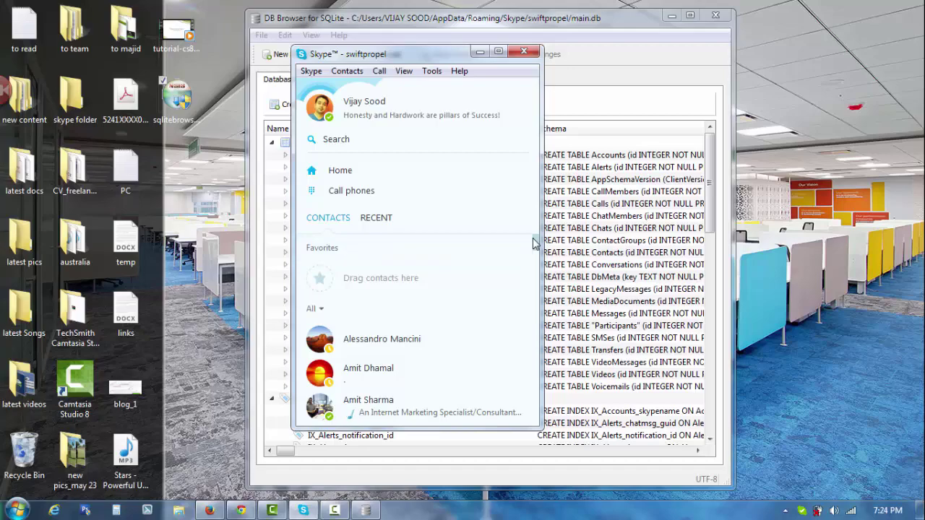
pyautogui.scroll(-2, 533, 247)
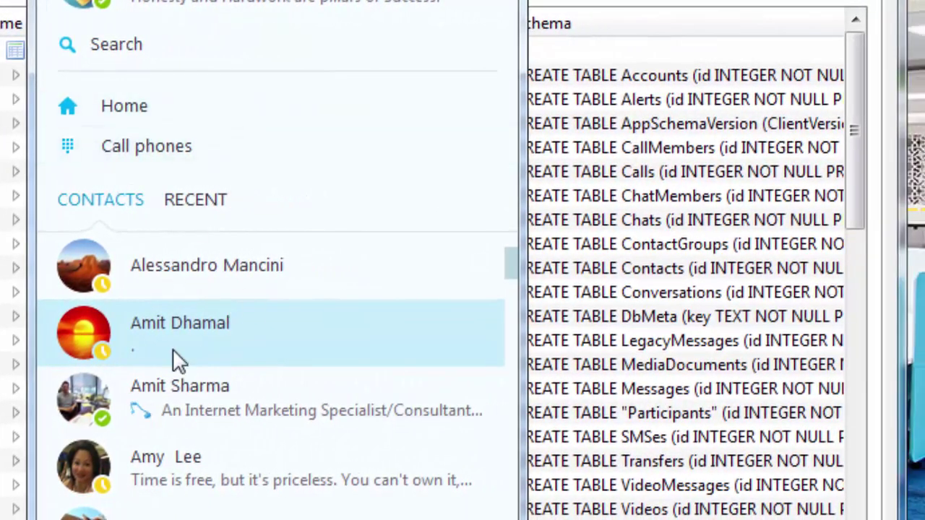
pyautogui.click(180, 359)
pyautogui.moveTo(802, 443); pyautogui.dragTo(803, 334)
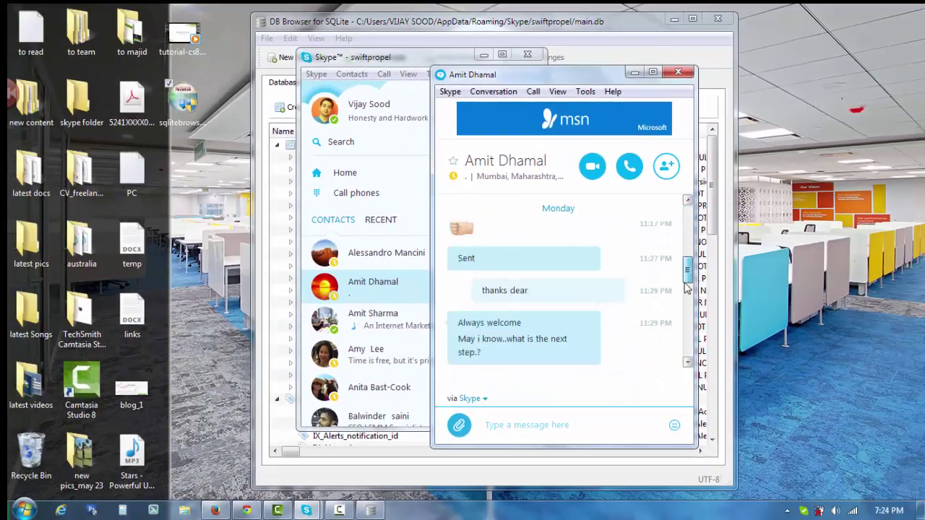
pyautogui.moveTo(687, 288); pyautogui.dragTo(686, 354)
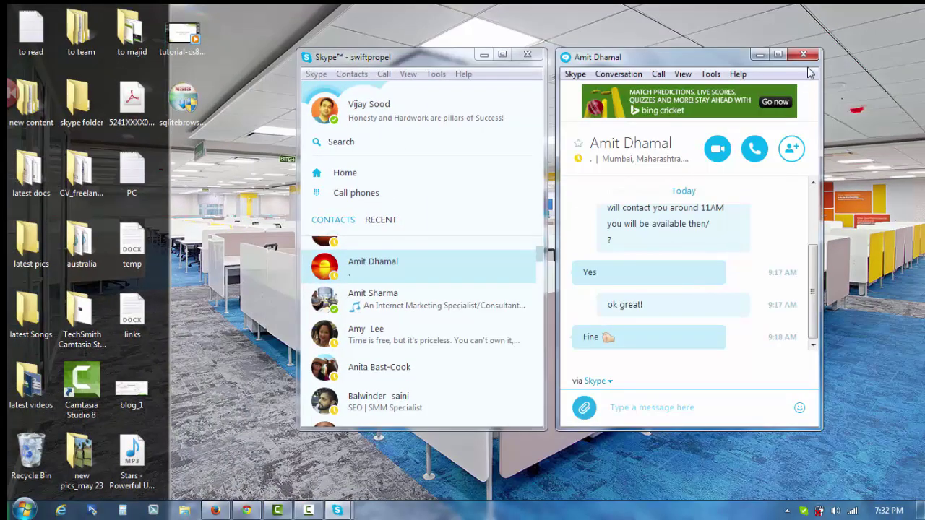
pyautogui.click(815, 52)
# Sign out of Skype and close the sign-in window.
pyautogui.click(313, 74)
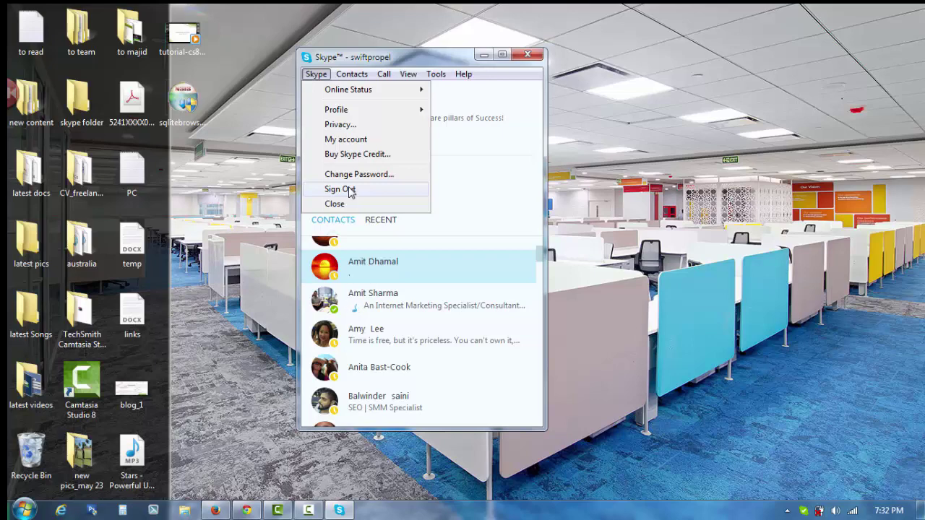
pyautogui.click(340, 189)
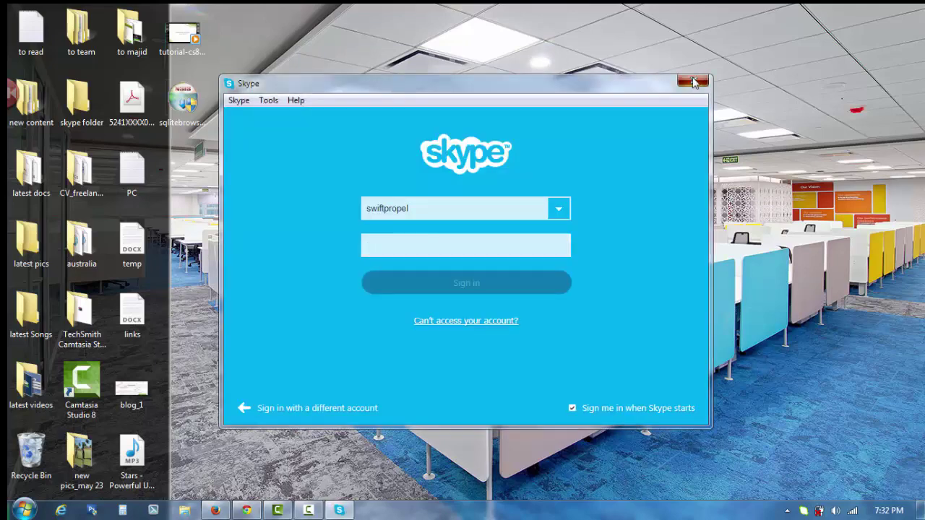
pyautogui.click(696, 80)
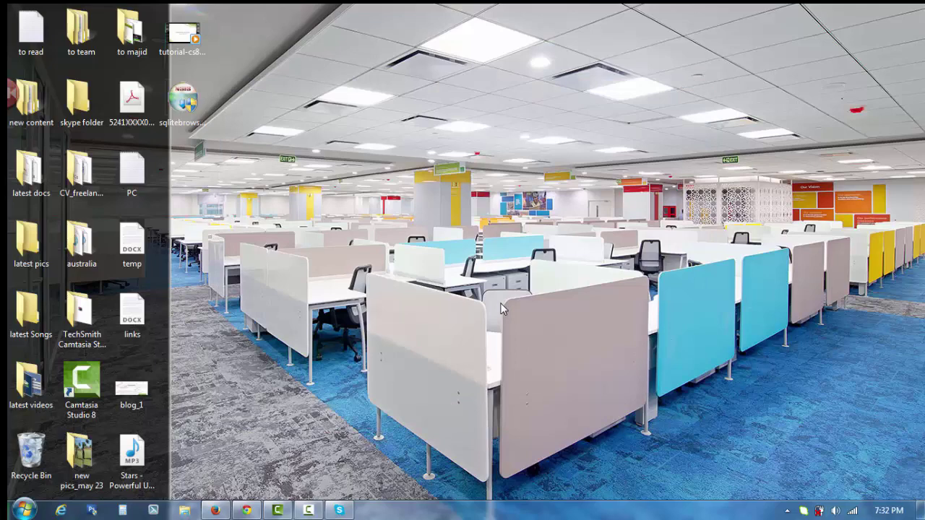
# End the Skype.exe process in Task Manager, confirm, and close Task Manager.
pyautogui.hotkey('ctrl', 'shift', 'Escape')
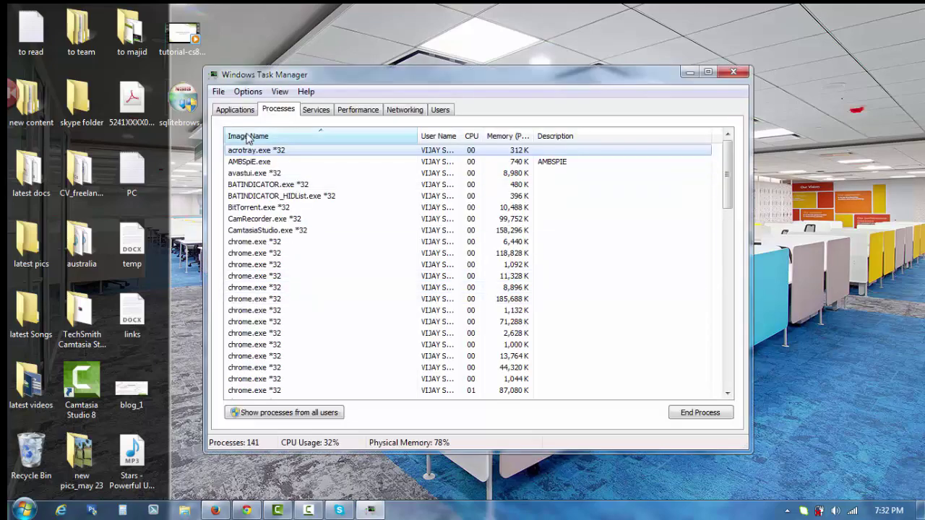
pyautogui.scroll(-6, 304, 266)
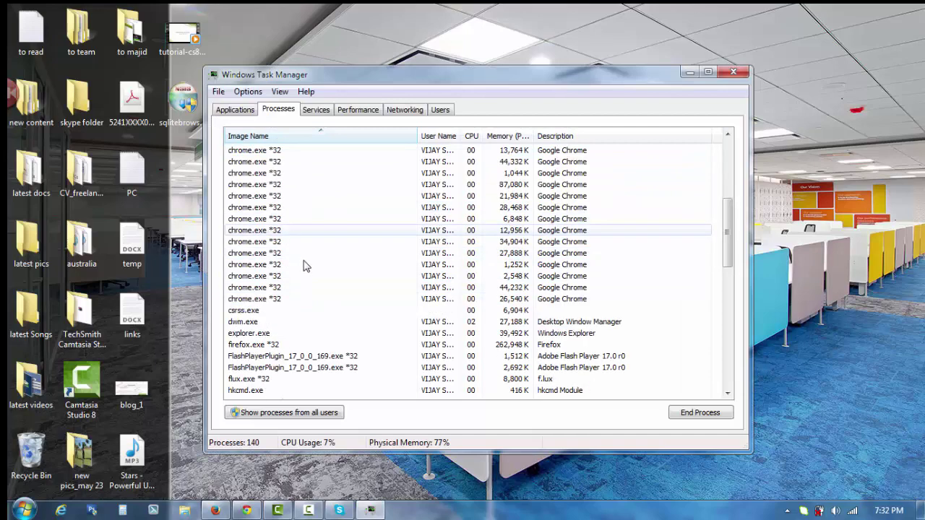
pyautogui.scroll(-12, 273, 322)
pyautogui.scroll(-1, 273, 321)
pyautogui.scroll(2, 273, 322)
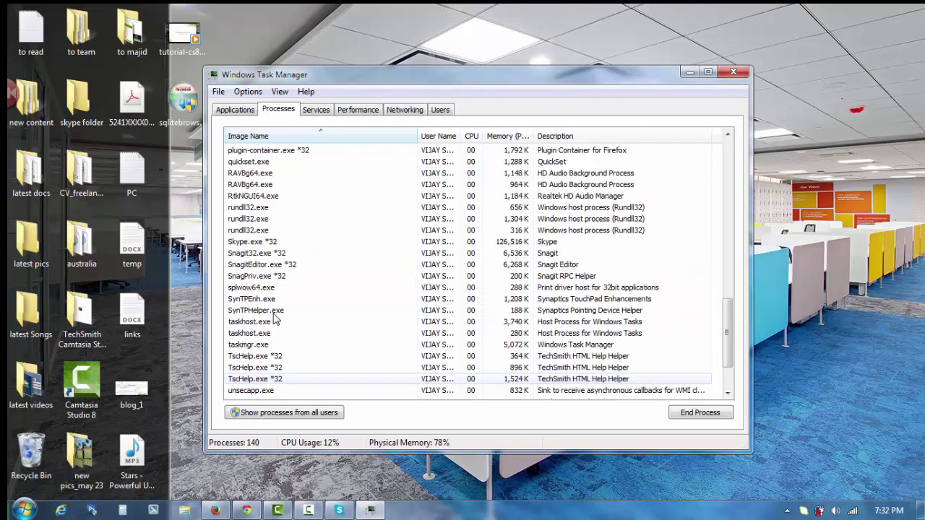
pyautogui.click(275, 244)
pyautogui.rightClick(280, 243)
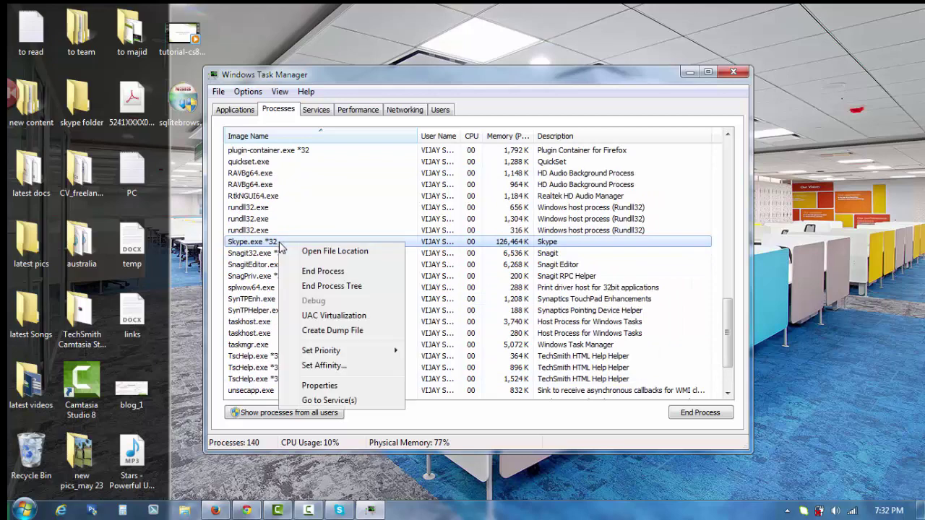
pyautogui.click(323, 272)
pyautogui.click(470, 280)
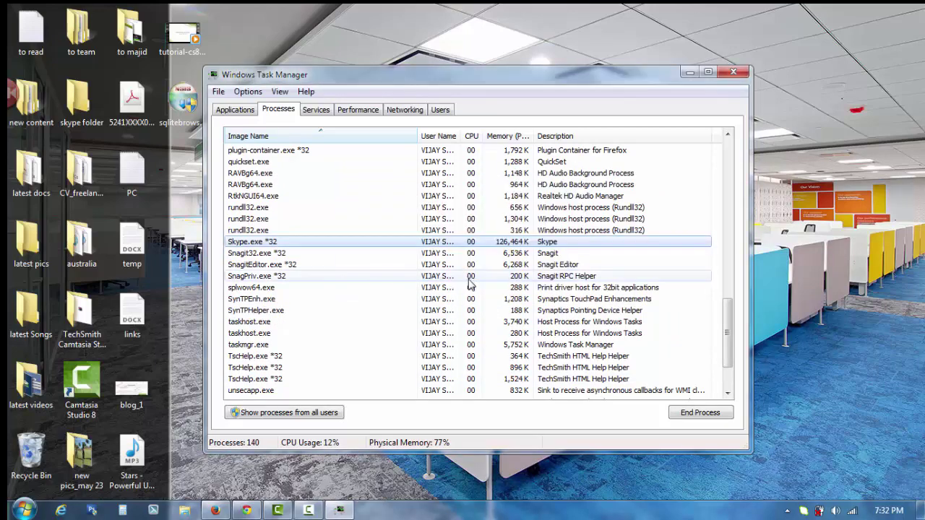
pyautogui.click(733, 73)
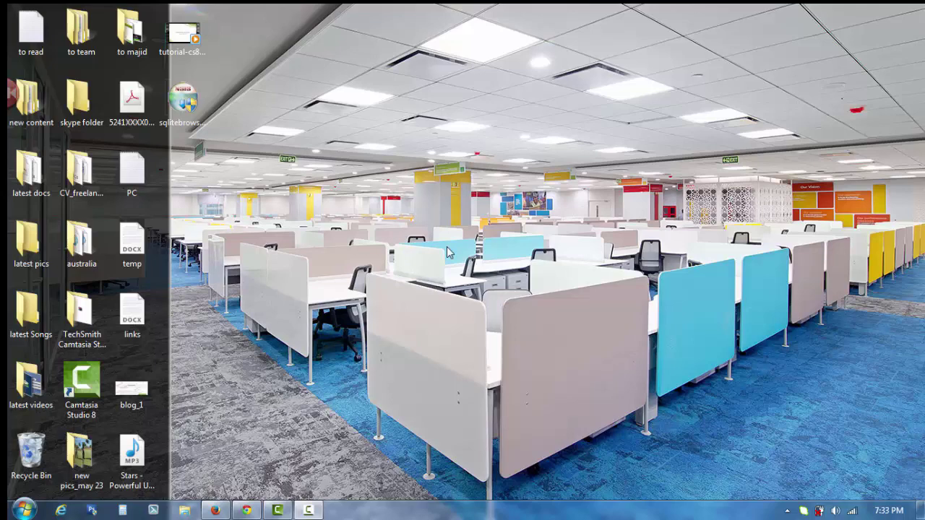
# Install DB Browser for SQLite into C:\Program Files (x86)\SqliteBrowser3 and launch it.
pyautogui.click(185, 109)
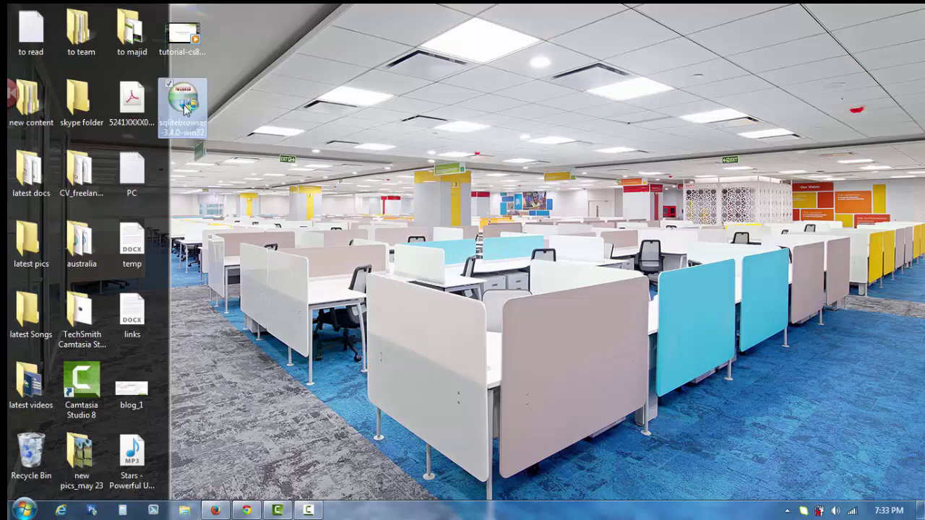
pyautogui.doubleClick(185, 108)
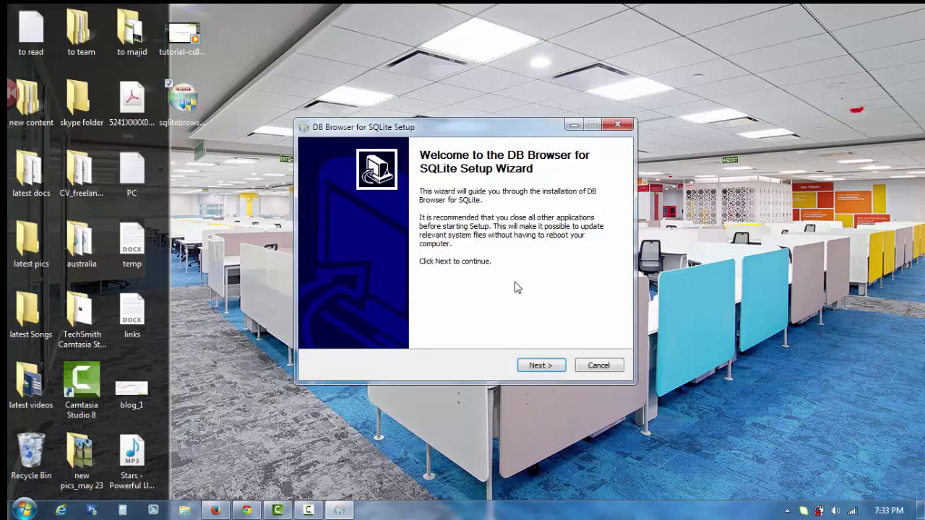
pyautogui.click(550, 366)
pyautogui.click(550, 367)
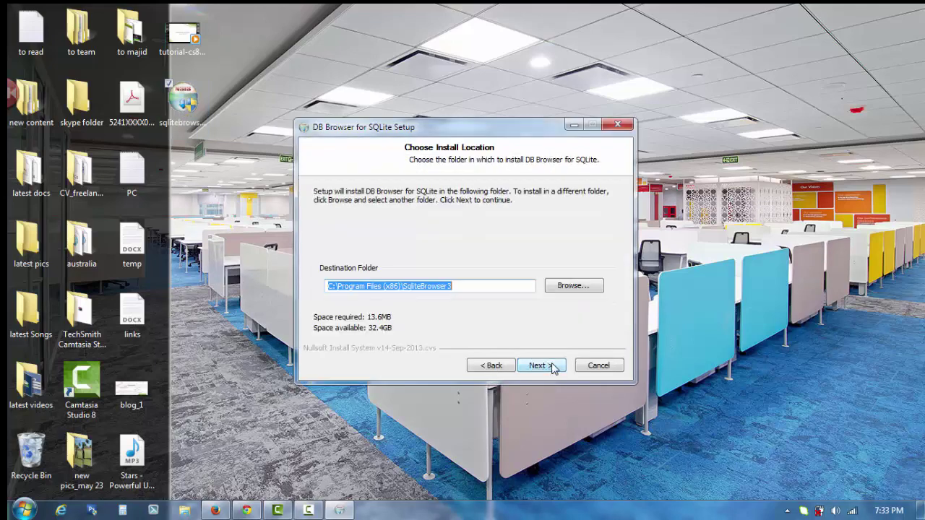
pyautogui.click(550, 367)
pyautogui.click(551, 366)
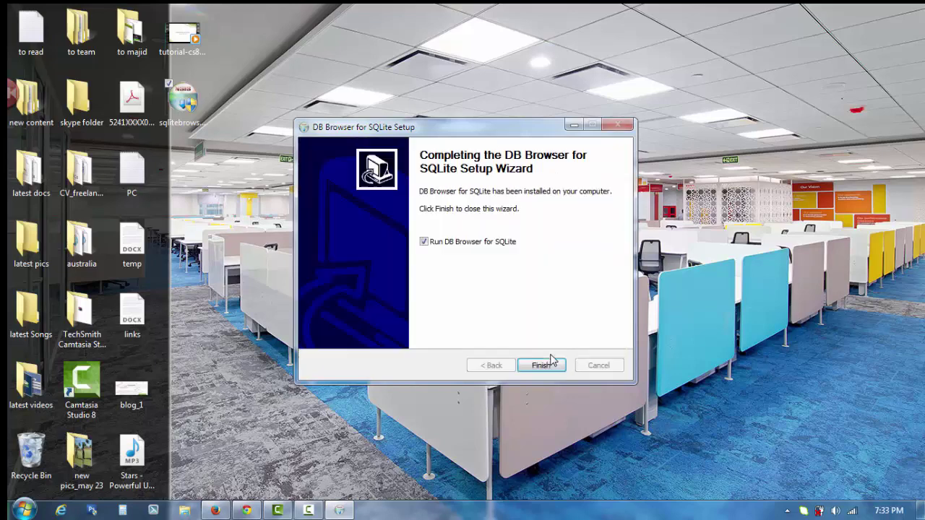
pyautogui.click(553, 366)
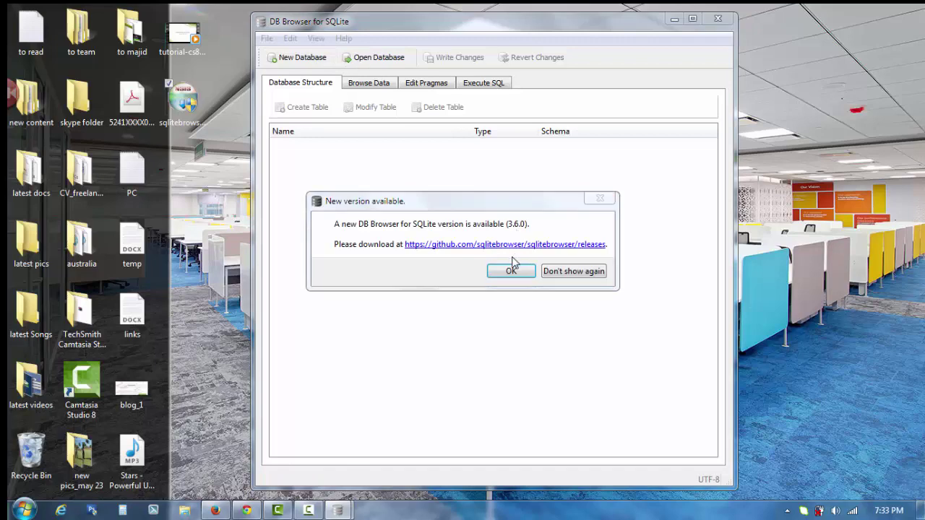
# Dismiss the update notice and reopen Skype's main.db from the profile folder.
pyautogui.click(512, 269)
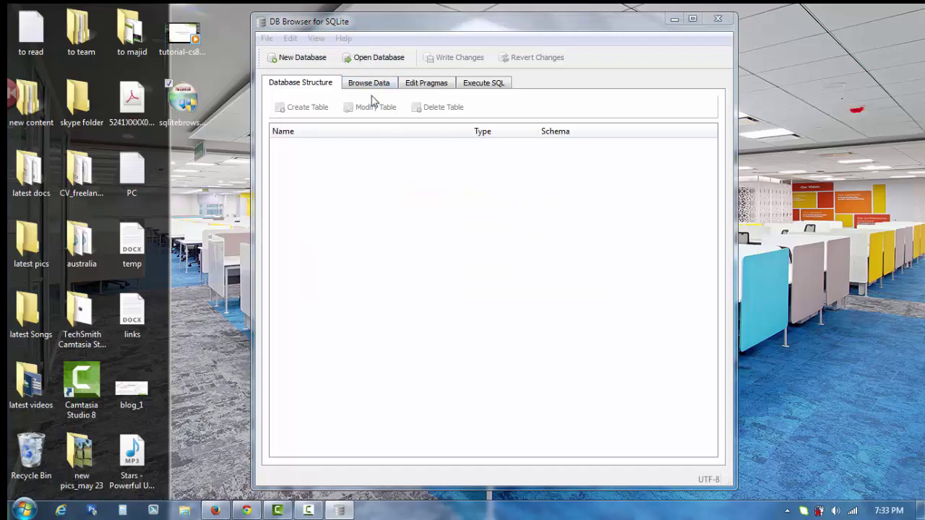
pyautogui.click(374, 57)
pyautogui.scroll(-5, 437, 194)
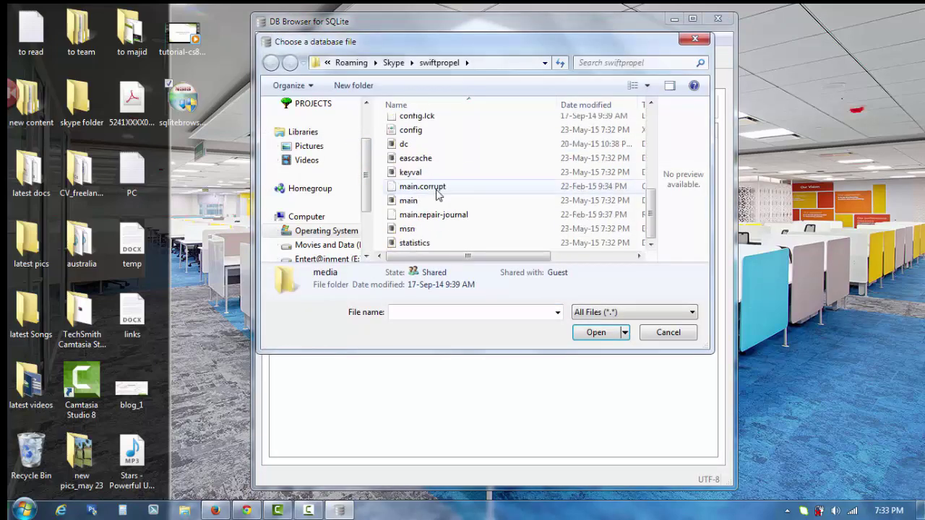
pyautogui.click(436, 189)
pyautogui.doubleClick(429, 200)
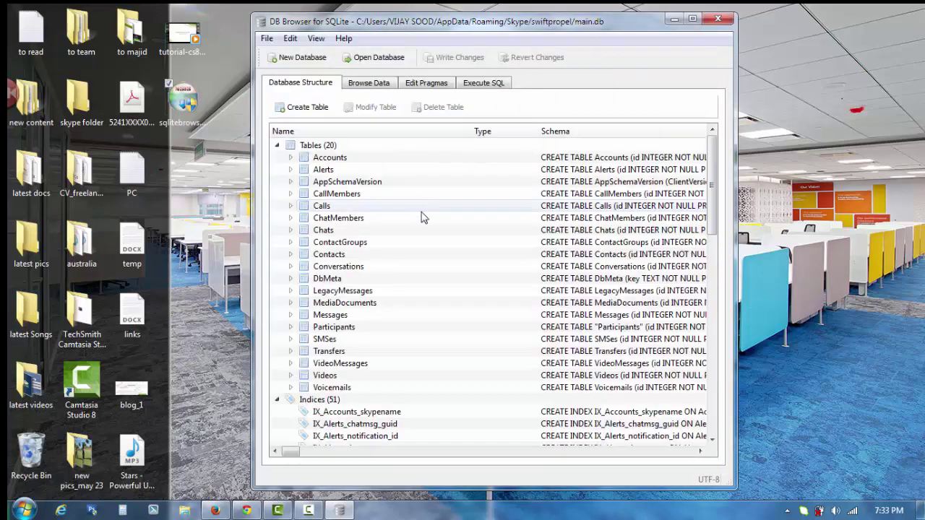
pyautogui.click(369, 84)
# Browse the Chats table sorted ascending by friendlyname.
pyautogui.click(366, 103)
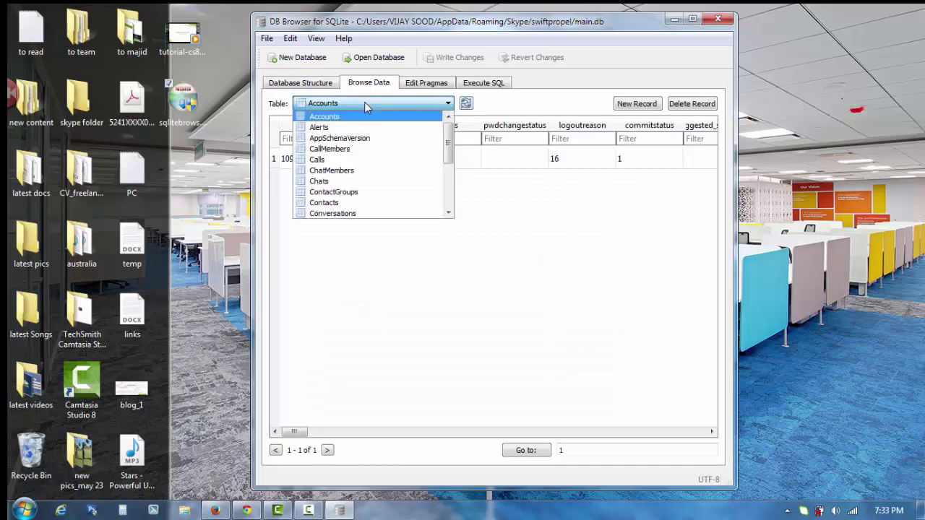
pyautogui.click(354, 181)
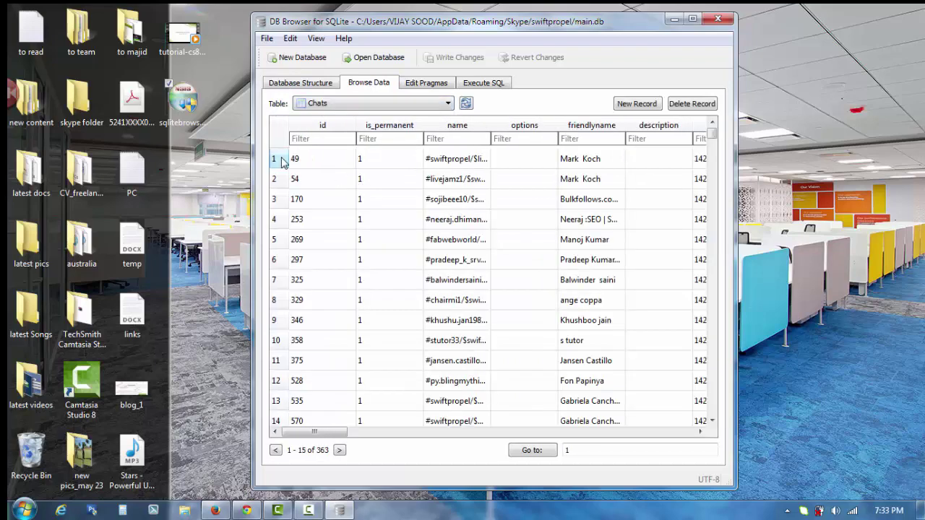
pyautogui.click(597, 125)
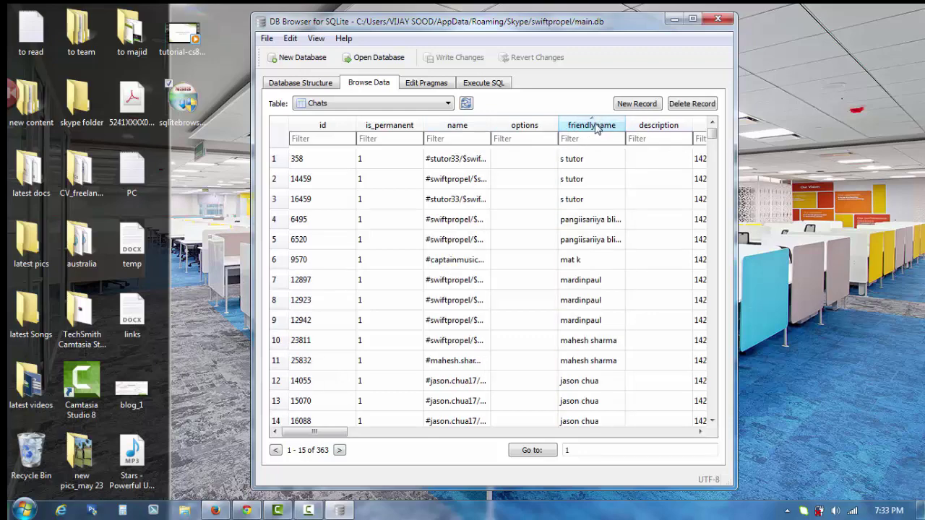
pyautogui.click(597, 126)
pyautogui.scroll(-11, 580, 216)
pyautogui.scroll(1, 581, 244)
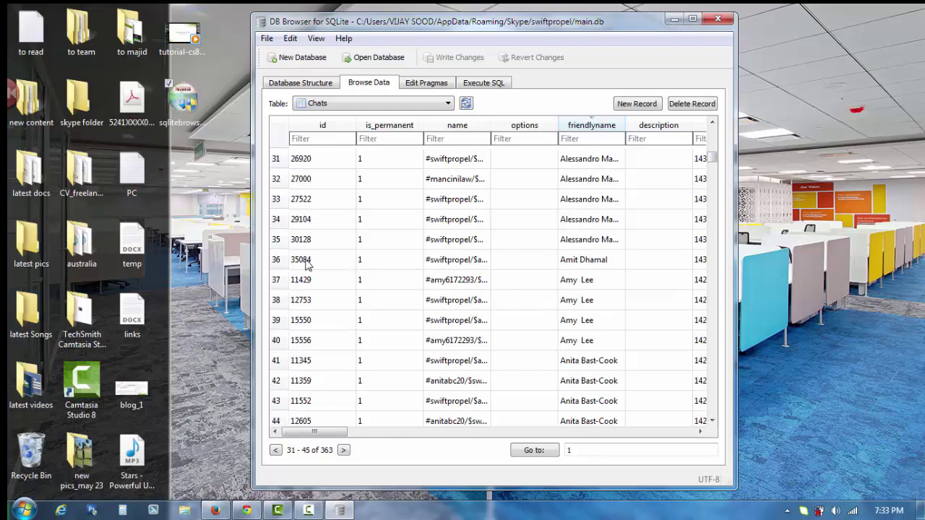
# Delete chat row 36 (id 35084) and write changes, leaving 362 records.
pyautogui.click(274, 262)
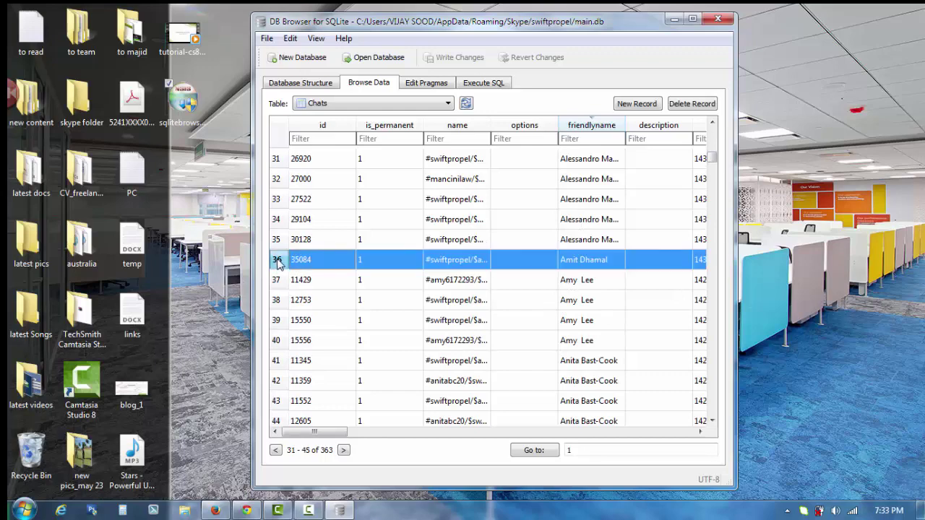
pyautogui.click(693, 106)
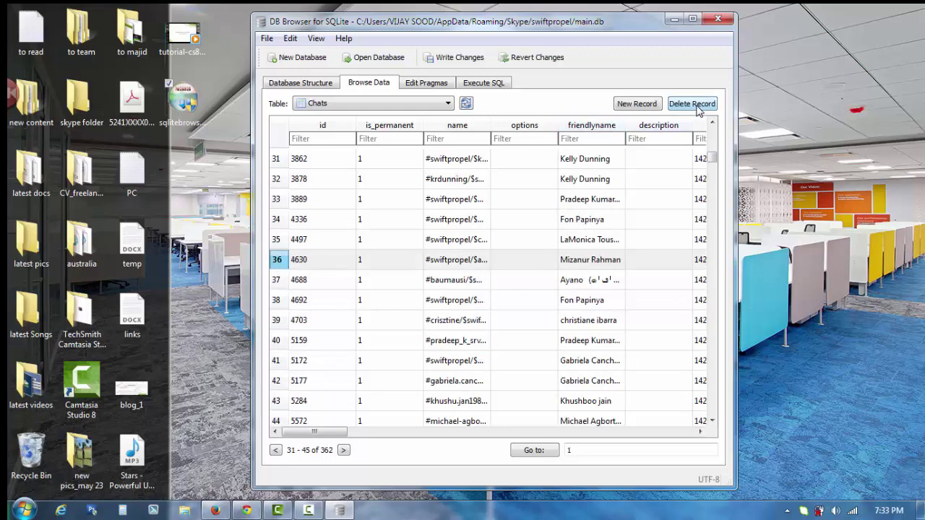
pyautogui.click(454, 57)
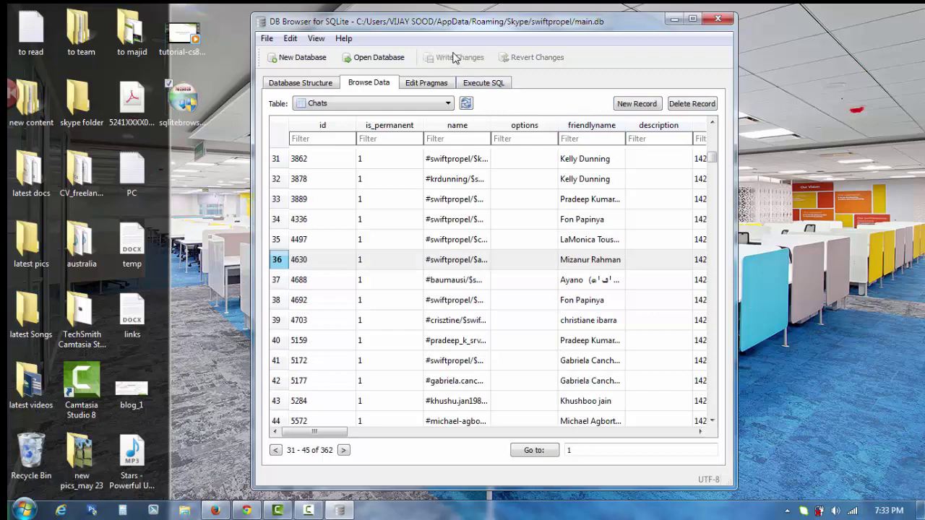
pyautogui.click(443, 107)
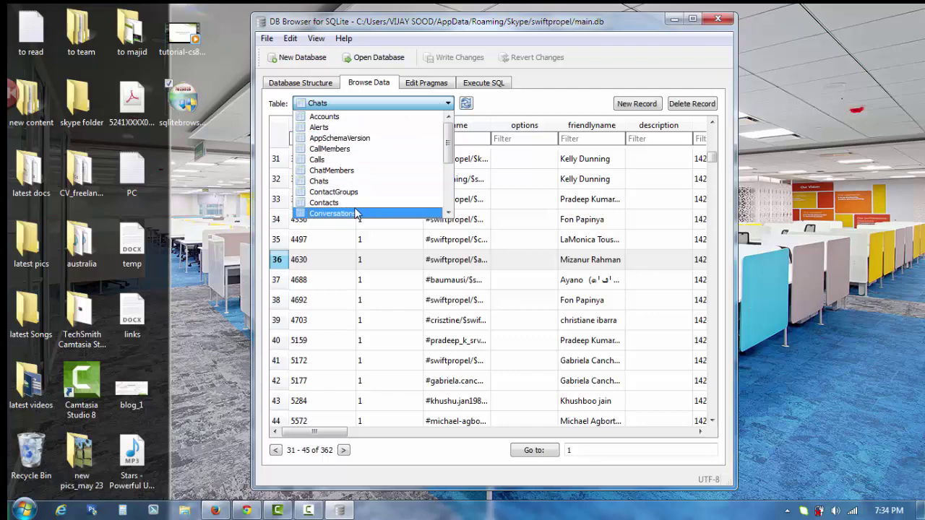
# Browse the Conversations table sorted descending by displayname.
pyautogui.click(332, 214)
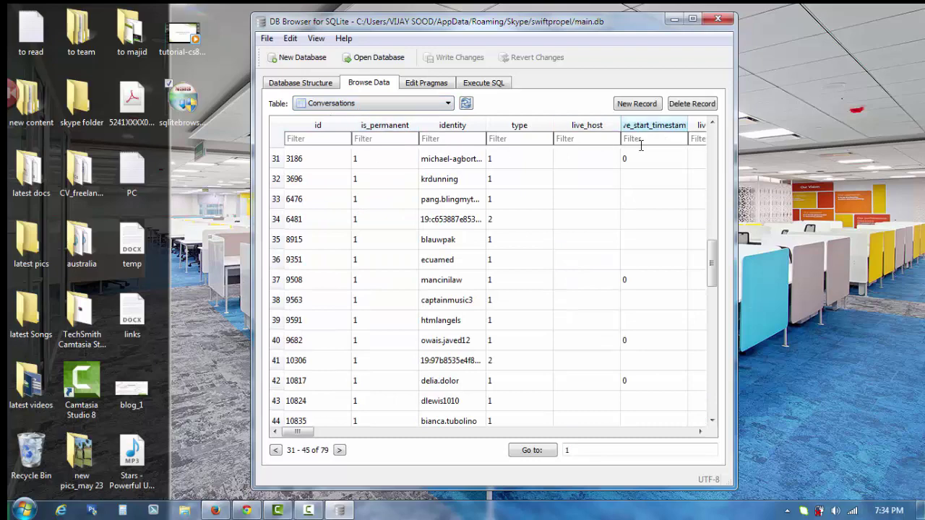
pyautogui.moveTo(307, 435); pyautogui.dragTo(355, 446)
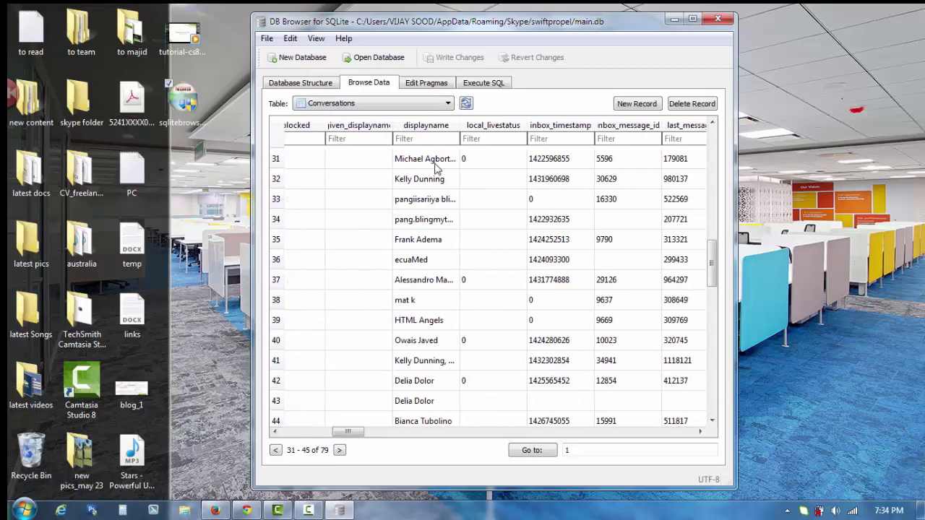
pyautogui.click(429, 125)
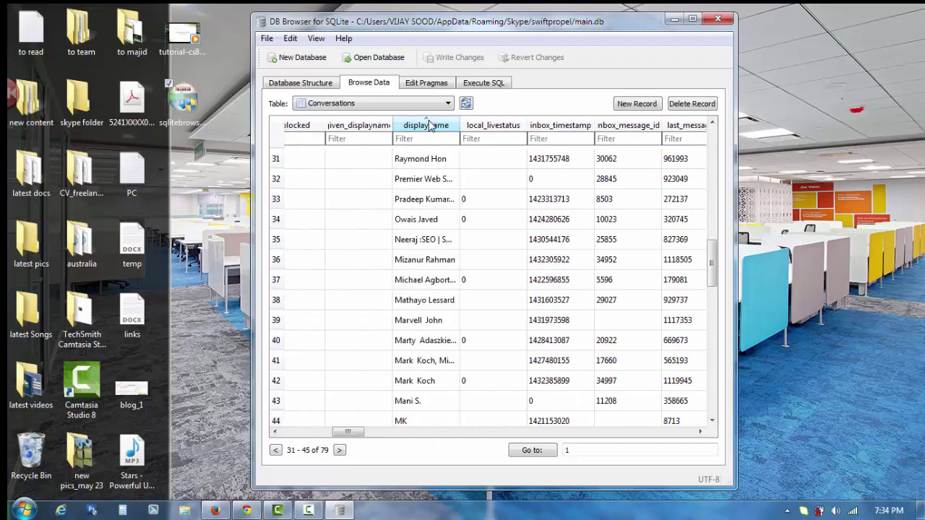
pyautogui.click(429, 125)
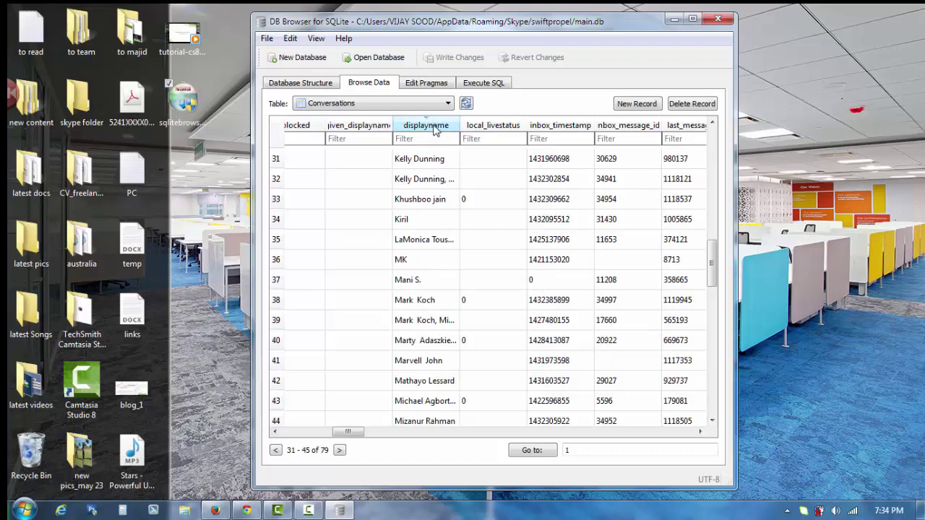
pyautogui.scroll(-5, 433, 242)
pyautogui.scroll(15, 436, 244)
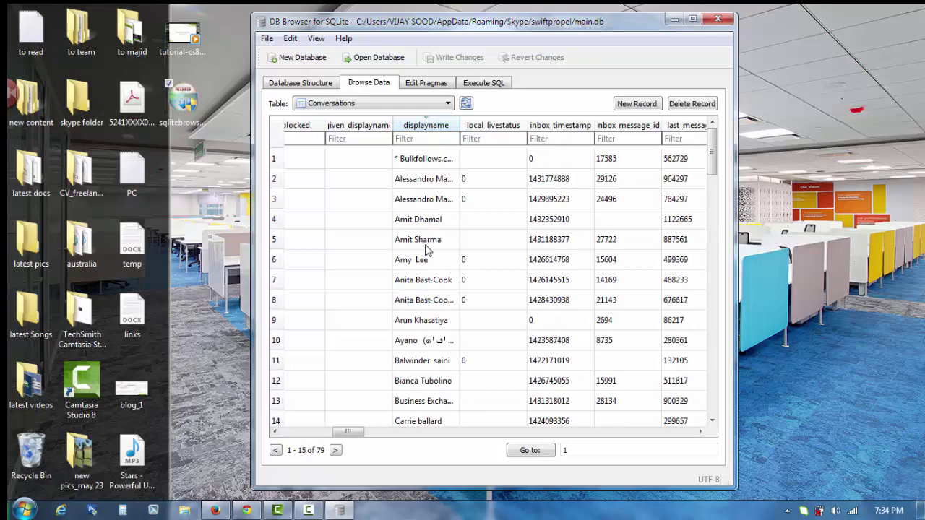
# Delete conversation row 4, write changes leaving 78 records, and close the program.
pyautogui.click(273, 220)
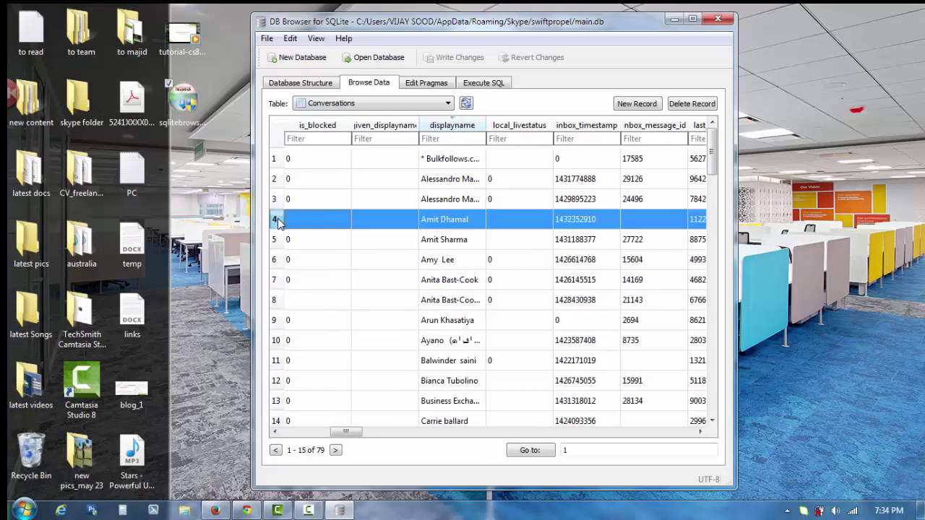
pyautogui.click(695, 109)
pyautogui.click(459, 61)
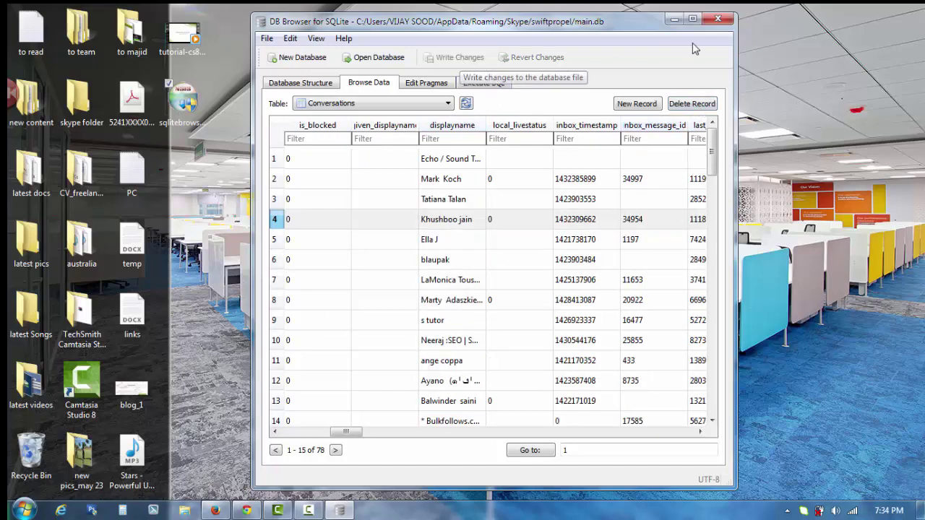
pyautogui.click(722, 20)
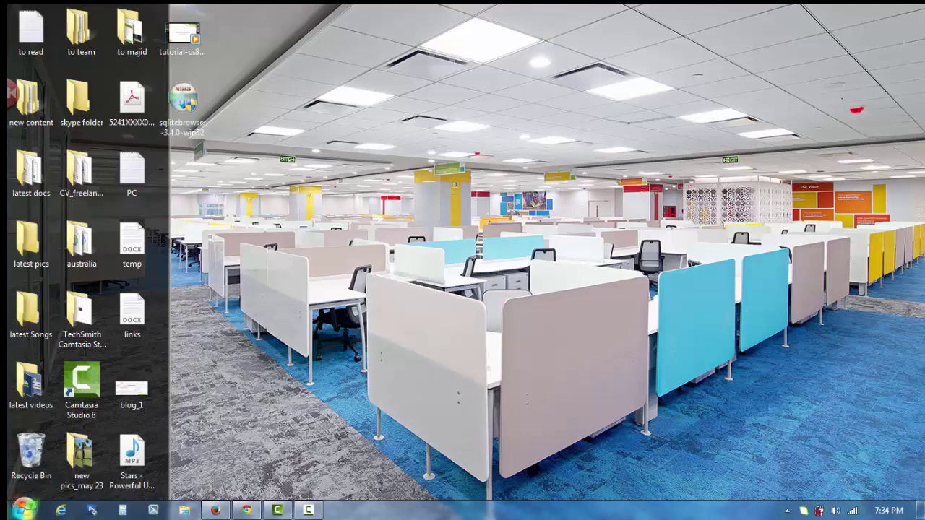
# Launch Skype from Start, enter the account password, and sign in.
pyautogui.click(24, 511)
pyautogui.click(72, 278)
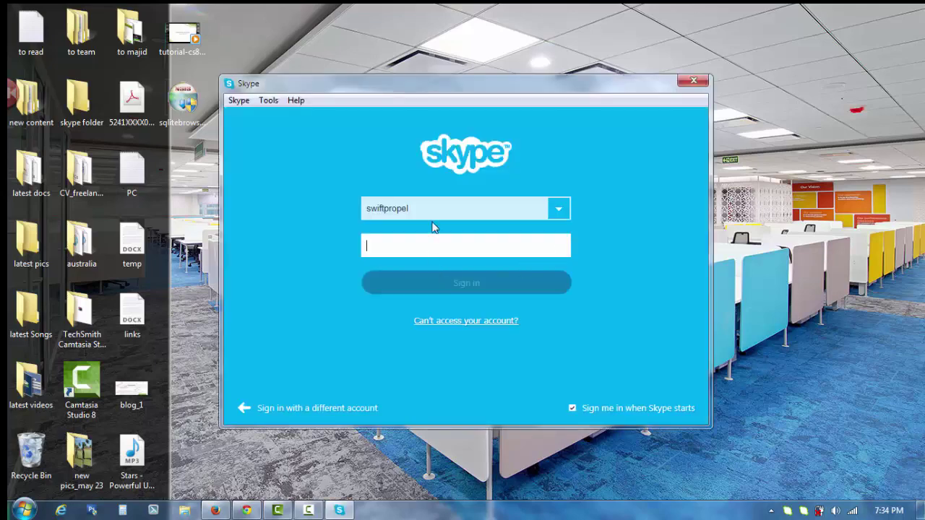
pyautogui.write('s')
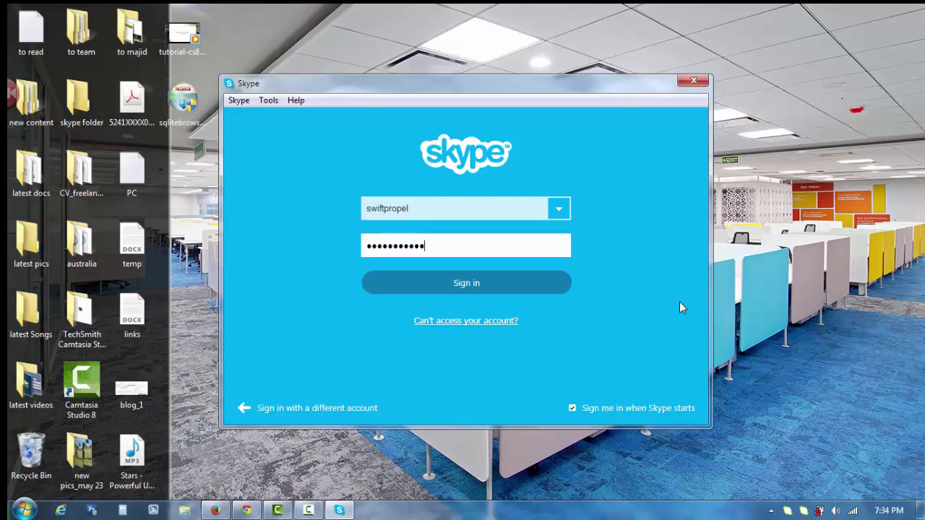
pyautogui.click(493, 288)
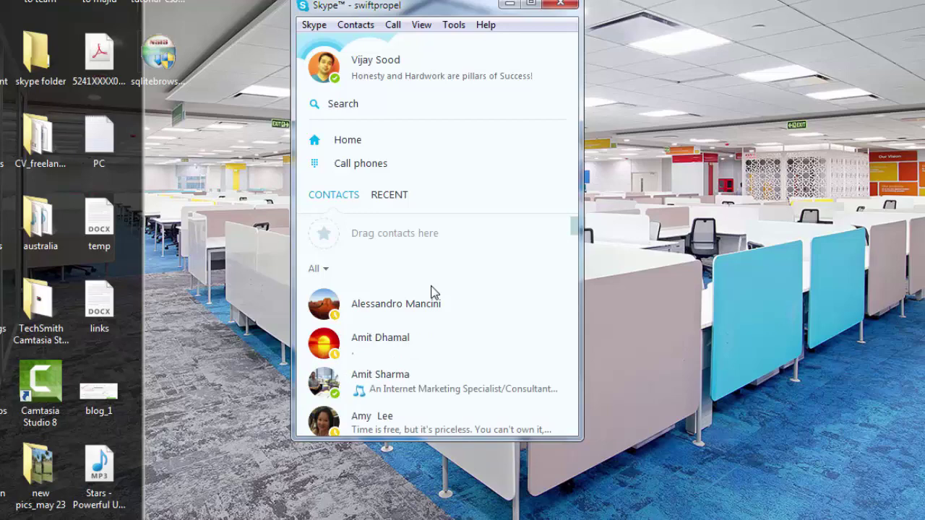
pyautogui.scroll(-1, 432, 291)
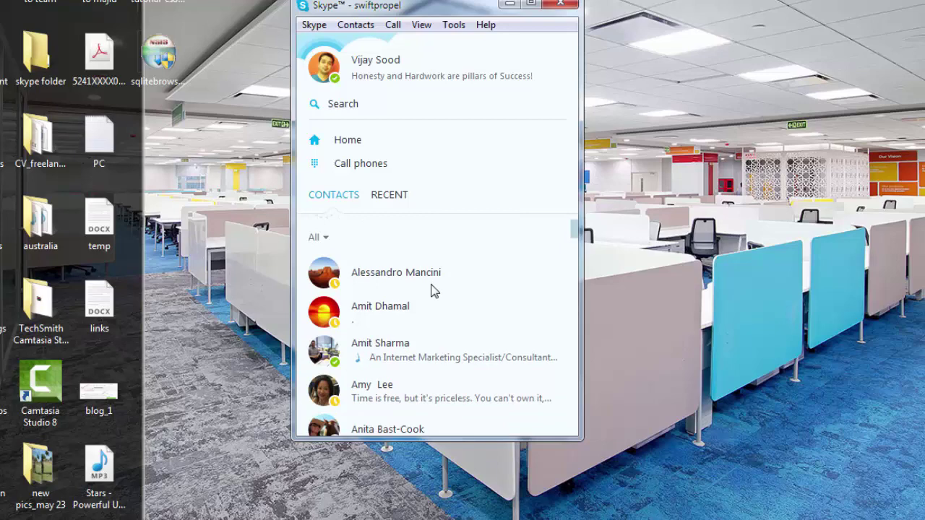
# Review the second contact's chat history, then close the chat and minimize Skype.
pyautogui.click(386, 316)
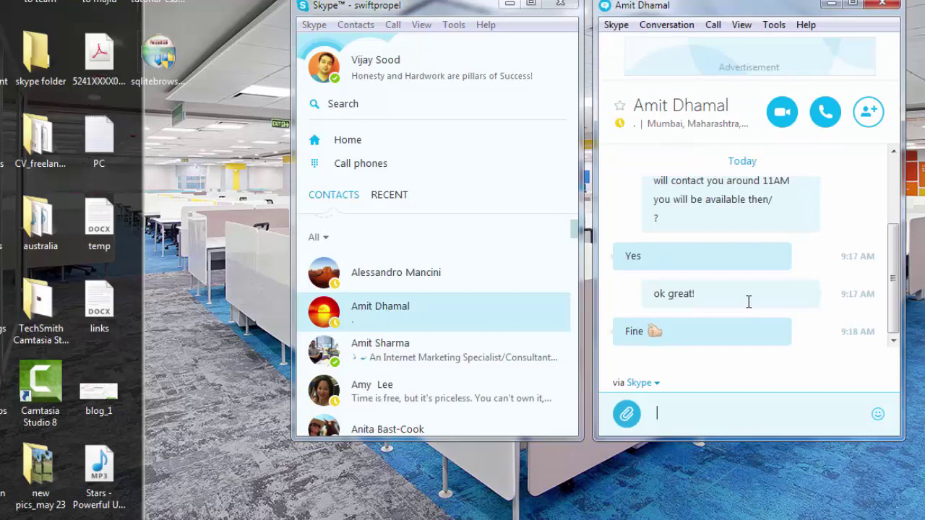
pyautogui.moveTo(890, 280); pyautogui.dragTo(894, 243)
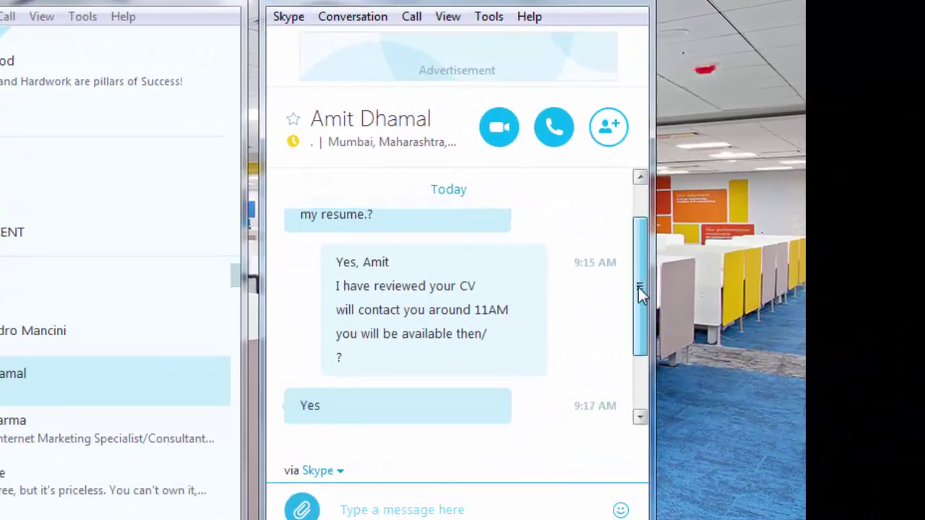
pyautogui.moveTo(640, 293); pyautogui.dragTo(640, 373)
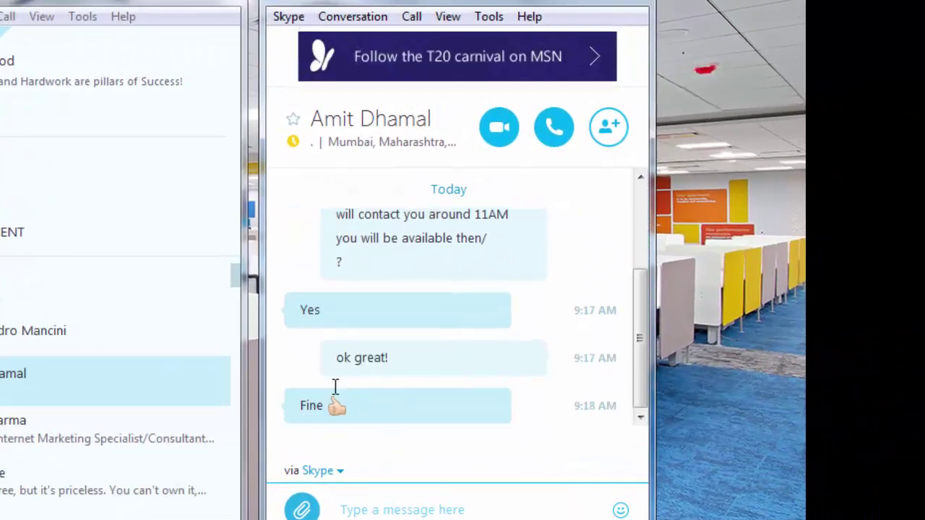
pyautogui.moveTo(340, 357); pyautogui.dragTo(346, 352)
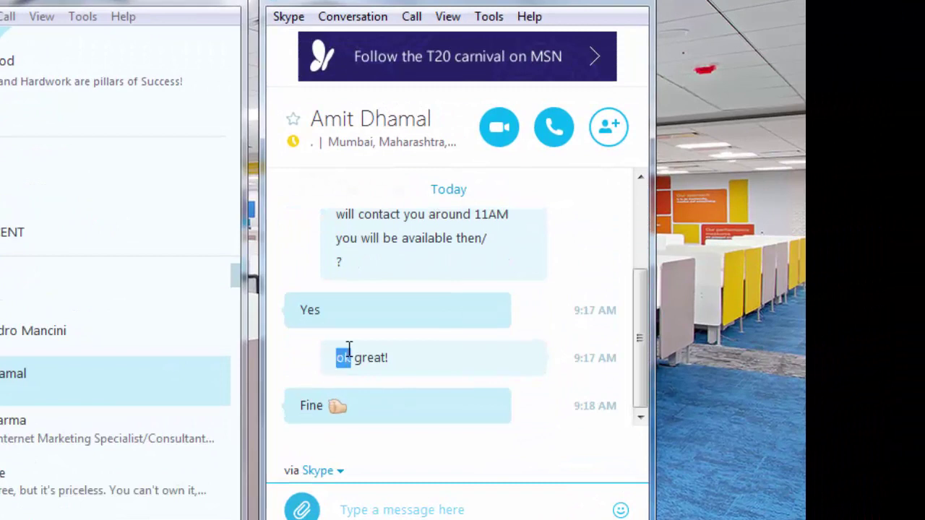
pyautogui.click(337, 378)
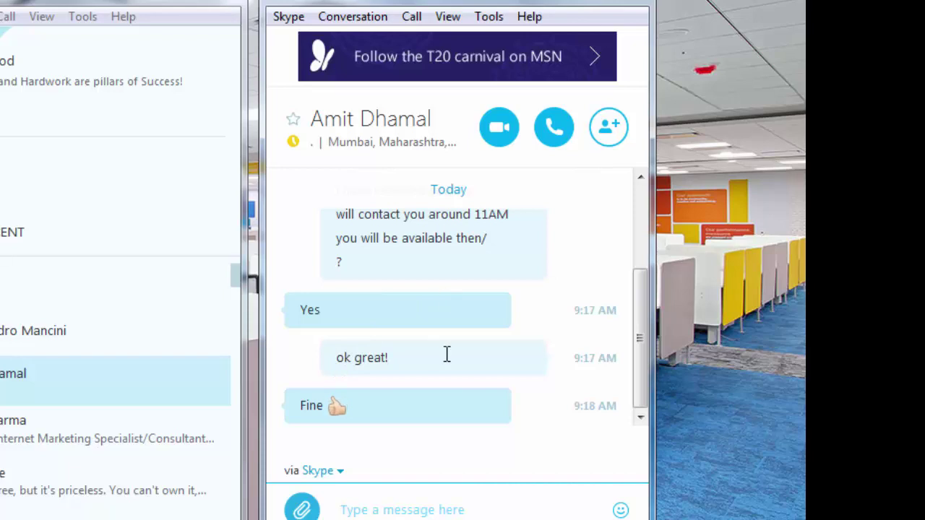
pyautogui.scroll(1, 446, 354)
pyautogui.scroll(2, 449, 353)
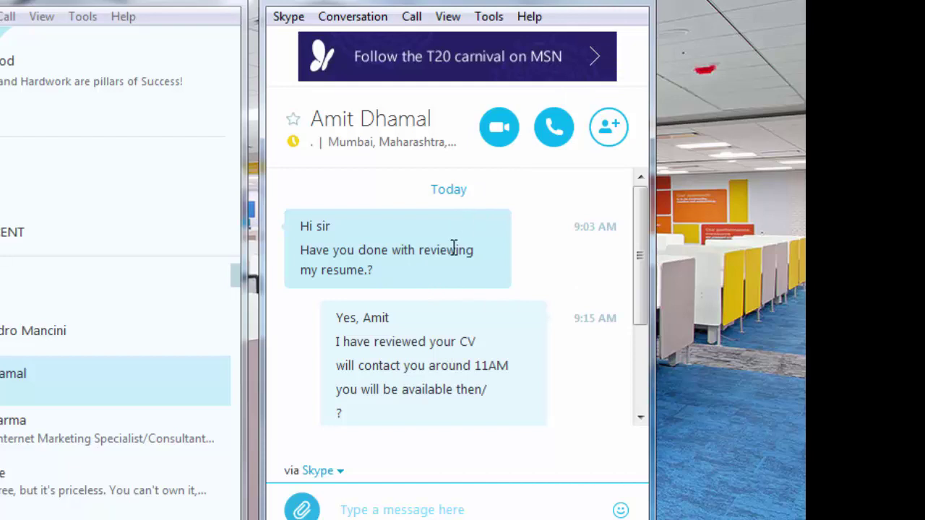
pyautogui.scroll(-3, 510, 346)
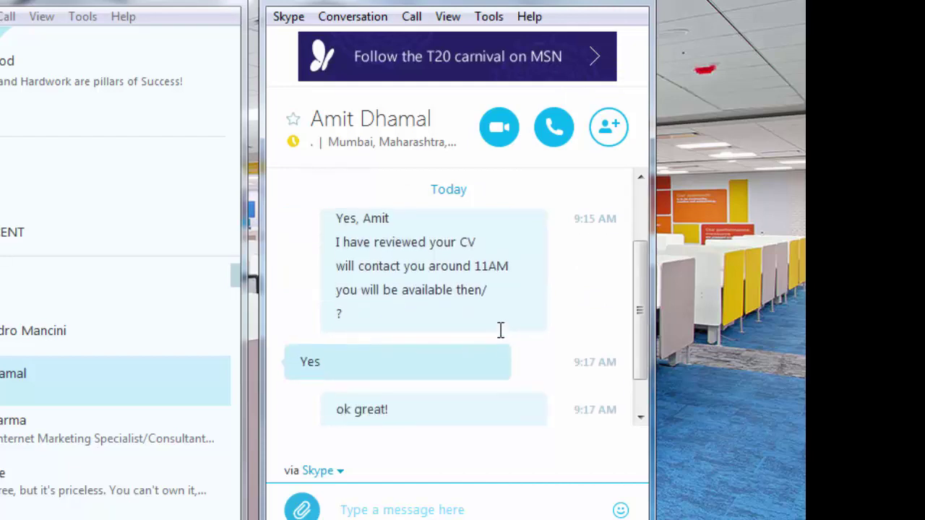
pyautogui.scroll(3, 492, 316)
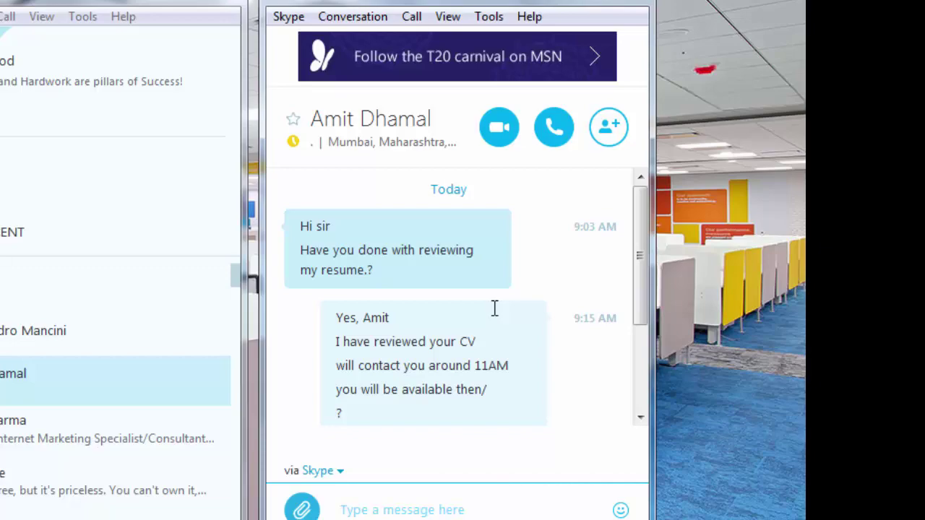
pyautogui.scroll(-3, 494, 309)
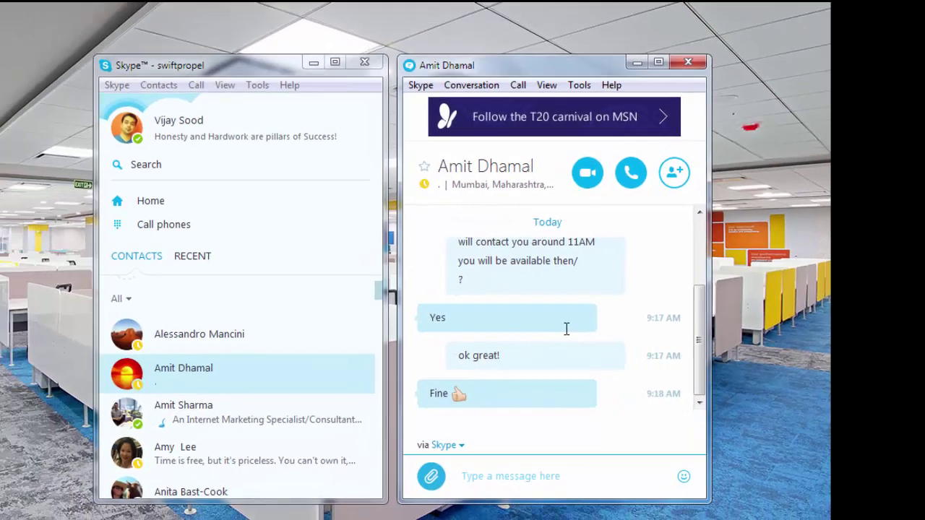
pyautogui.scroll(5, 472, 323)
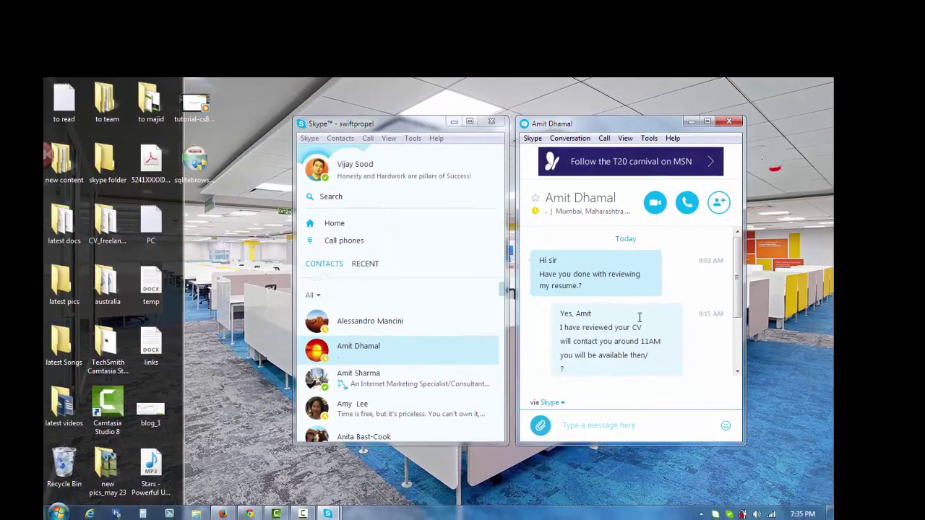
pyautogui.click(729, 121)
pyautogui.click(455, 121)
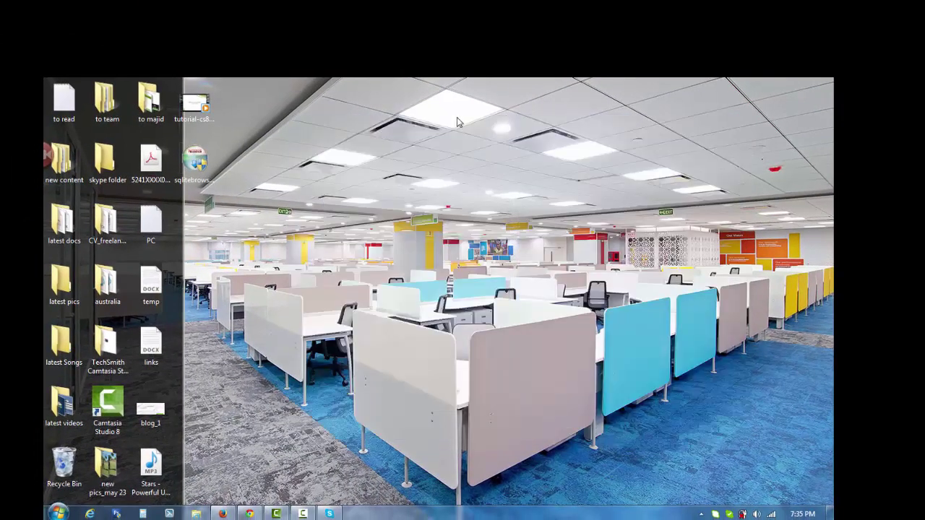